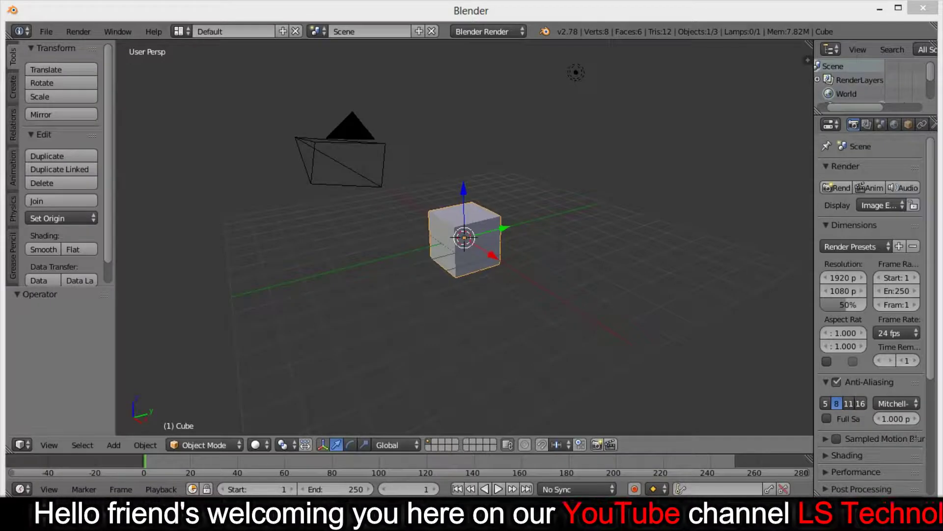
- Place the 3D cursor beside the cube and raise the cube 1.233 units along Z
{"action": "mouse_move", "coordinate": [465, 319]}
{"action": "middle_mouse_down"}
{"action": "mouse_move", "coordinate": [540, 304]}
{"action": "mouse_move", "coordinate": [481, 275]}
{"action": "mouse_move", "coordinate": [521, 275]}
{"action": "mouse_move", "coordinate": [482, 275]}
{"action": "middle_mouse_up"}
{"action": "left_click", "coordinate": [541, 228]}
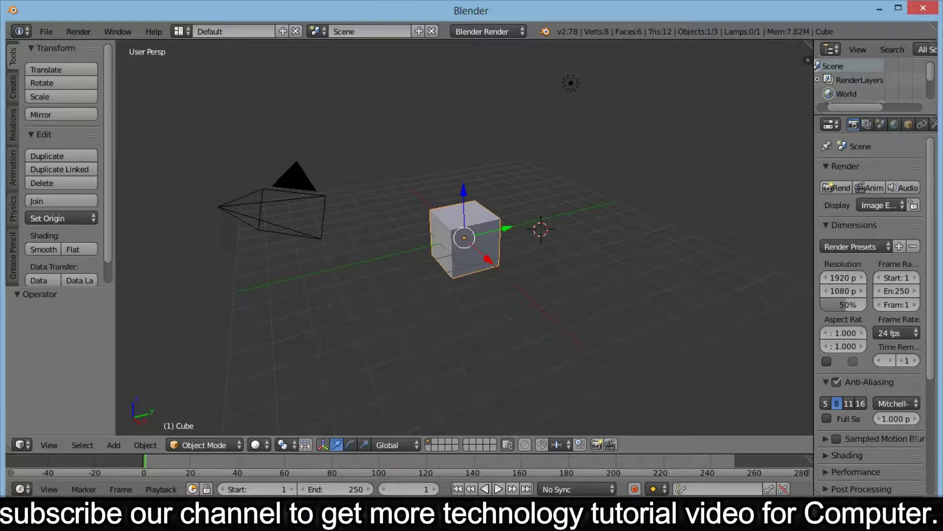
{"action": "left_click_drag", "start_coordinate": [463, 189], "coordinate": [464, 158]}
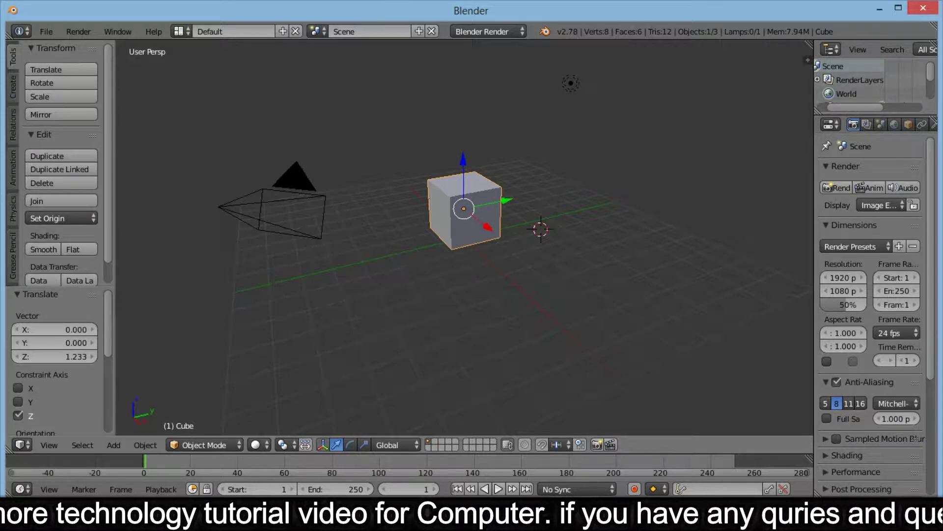
- Scale the cube up uniformly by a factor of 3.052 on X, Y and Z
{"action": "key", "text": "s"}
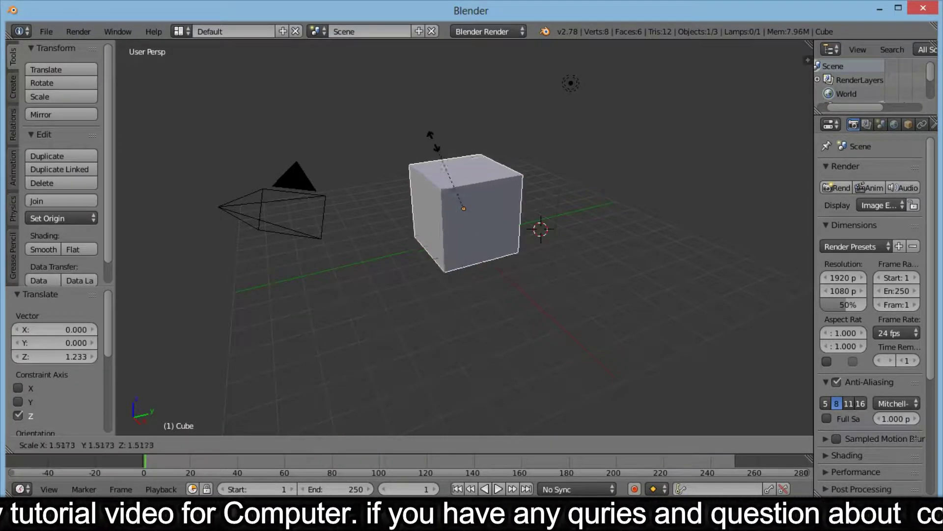
{"action": "left_click", "coordinate": [387, 84]}
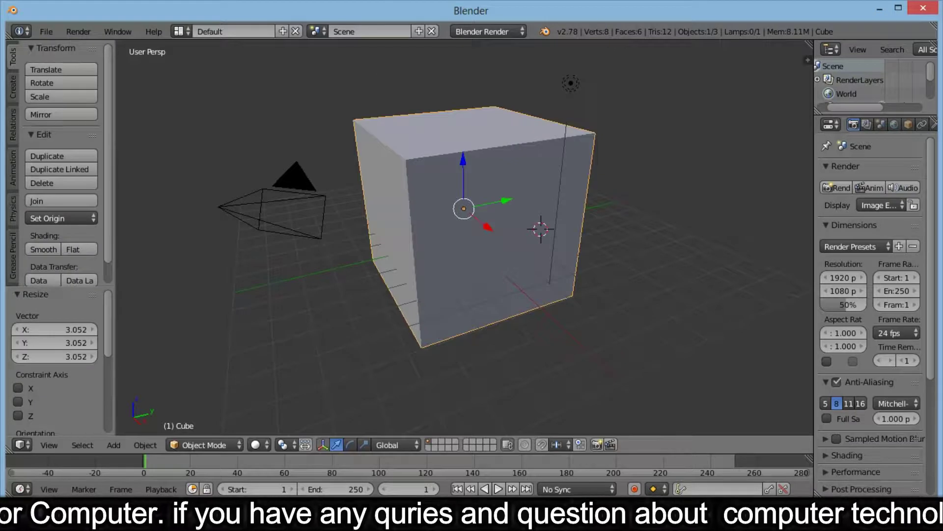
{"action": "scroll", "coordinate": [465, 236], "scroll_direction": "down", "scroll_amount": 2}
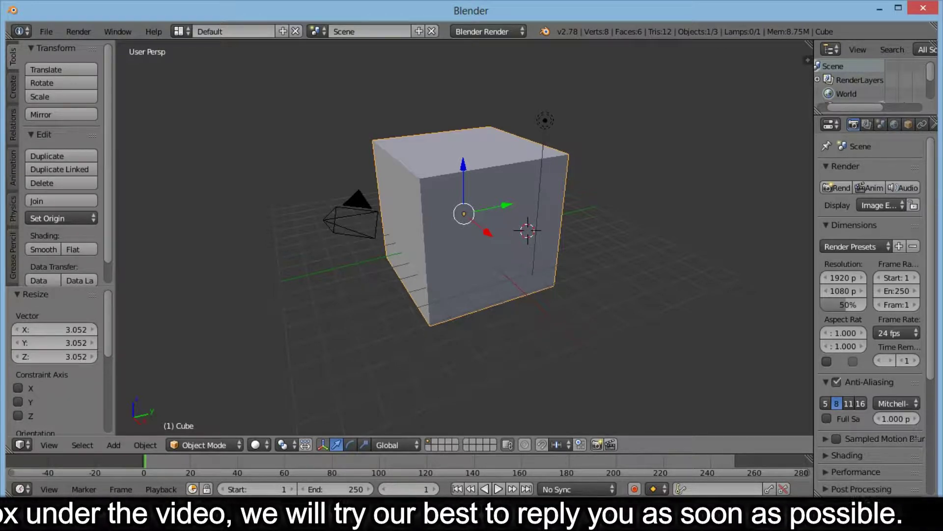
{"action": "key", "text": "g"}
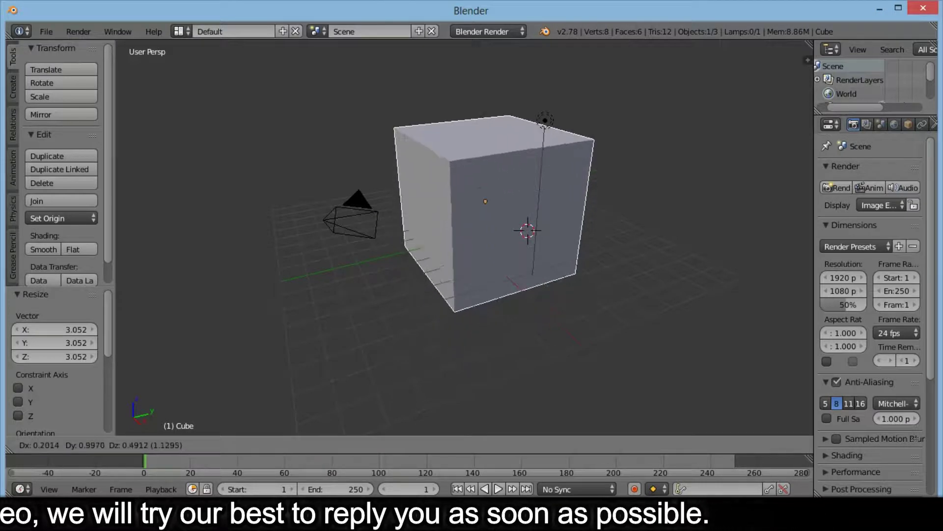
- Nudge the enlarged cube by -0.200, -0.144 and 0.227 on X, Y, Z, then inspect it
{"action": "key", "text": "Return"}
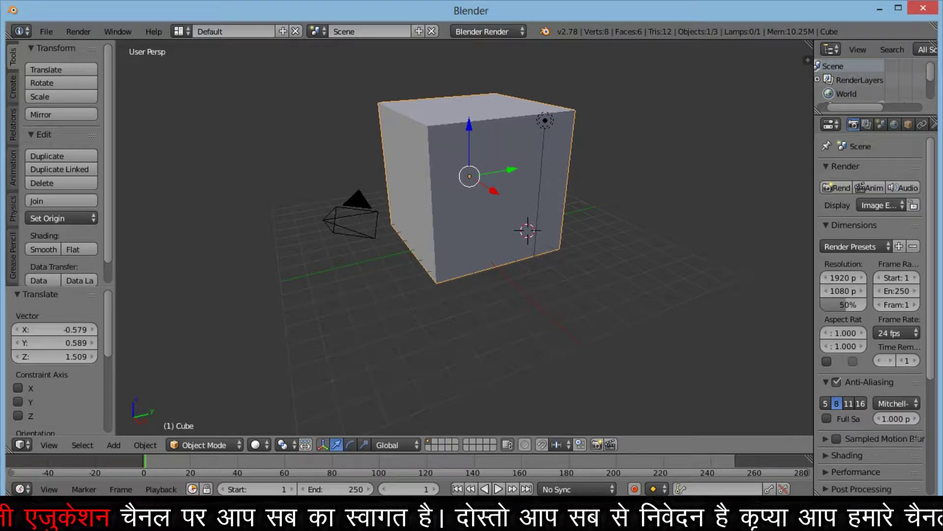
{"action": "key", "text": "g"}
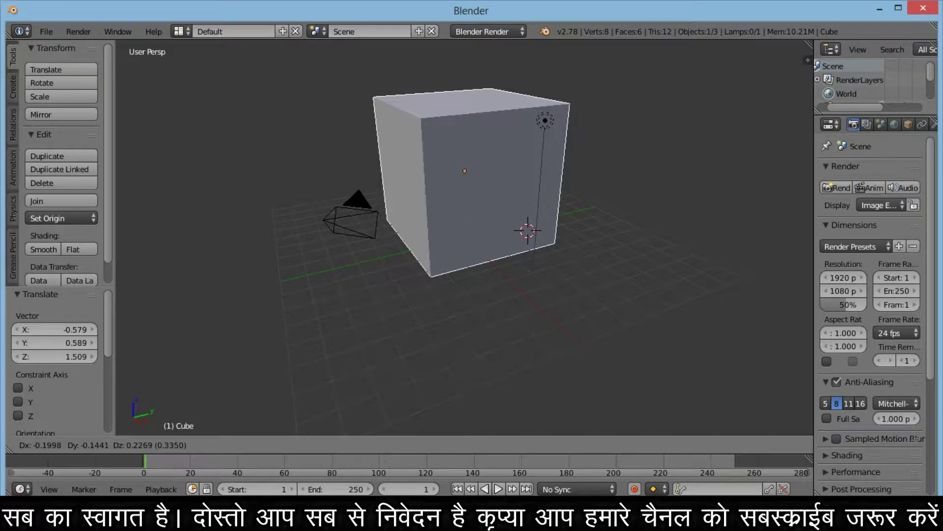
{"action": "key", "text": "Return"}
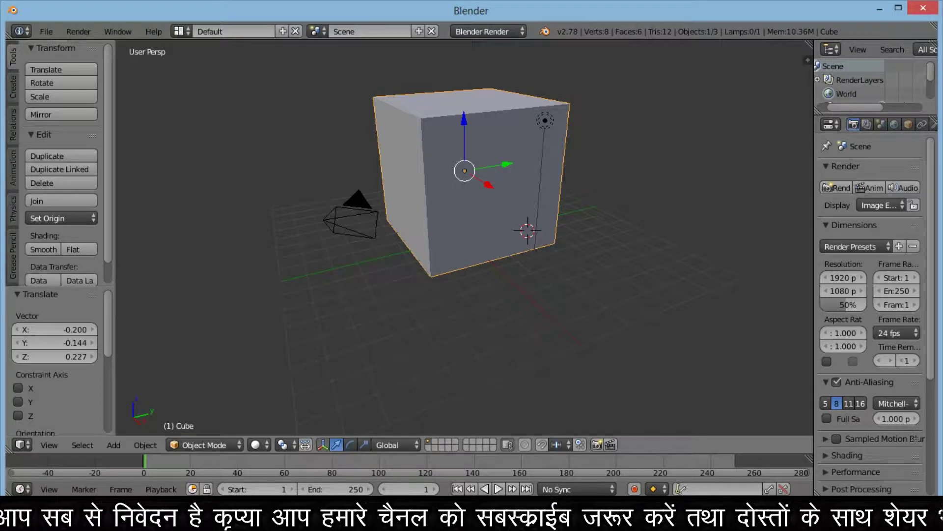
{"action": "mouse_move", "coordinate": [464, 236]}
{"action": "middle_mouse_down"}
{"action": "mouse_move", "coordinate": [465, 216]}
{"action": "mouse_move", "coordinate": [462, 238]}
{"action": "middle_mouse_up"}
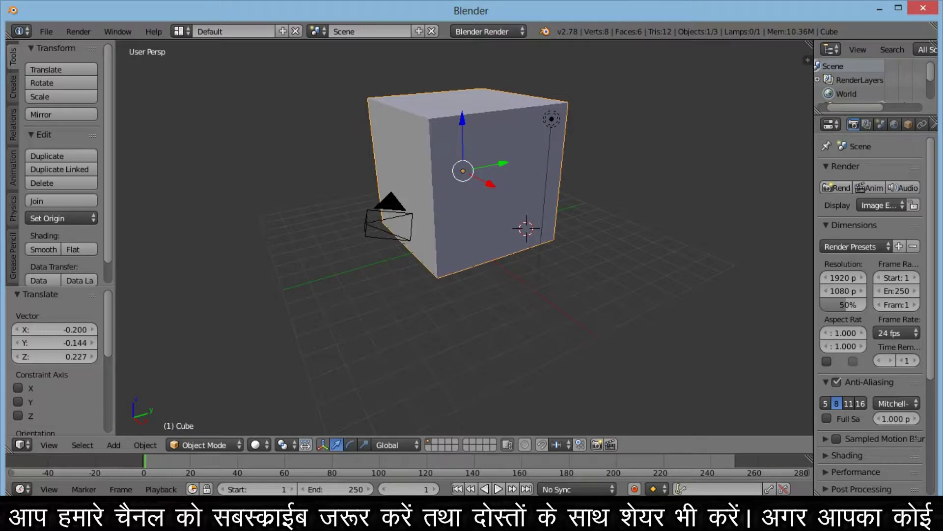
{"action": "scroll", "coordinate": [464, 235], "scroll_direction": "down", "scroll_amount": 2}
{"action": "scroll", "coordinate": [464, 236], "scroll_direction": "up", "scroll_amount": 1}
{"action": "scroll", "coordinate": [465, 236], "scroll_direction": "up", "scroll_amount": 1}
{"action": "middle_click_drag", "start_coordinate": [464, 236], "coordinate": [464, 255]}
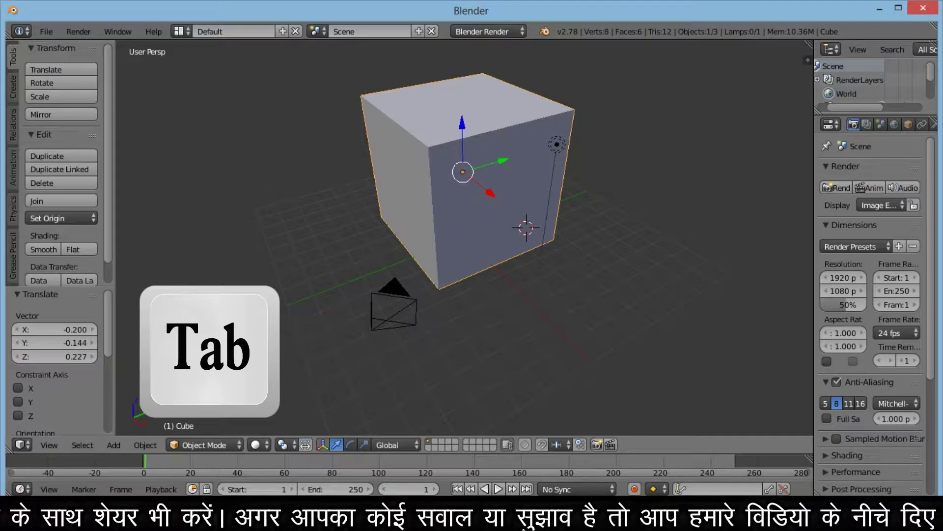
- Switch the cube from Object Mode into Edit Mode and orbit around its mesh
{"action": "left_click", "coordinate": [204, 445]}
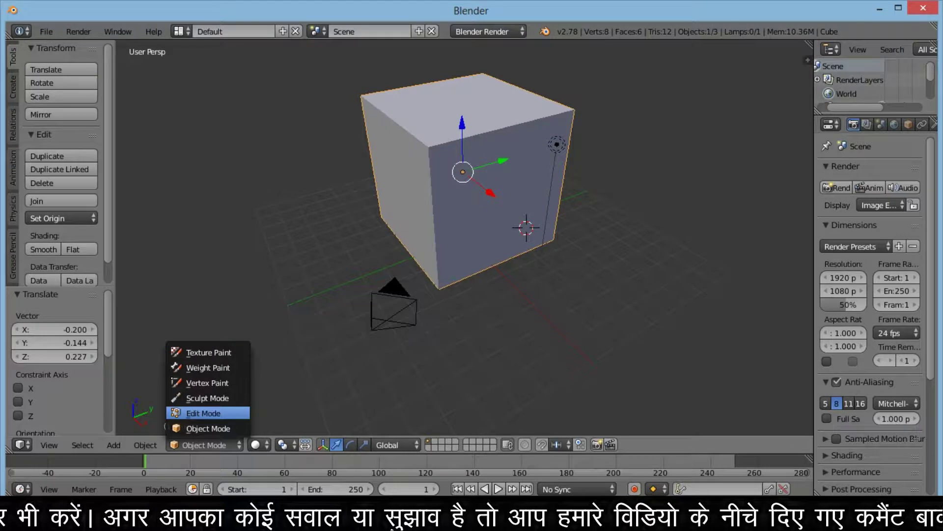
{"action": "key", "text": "Escape"}
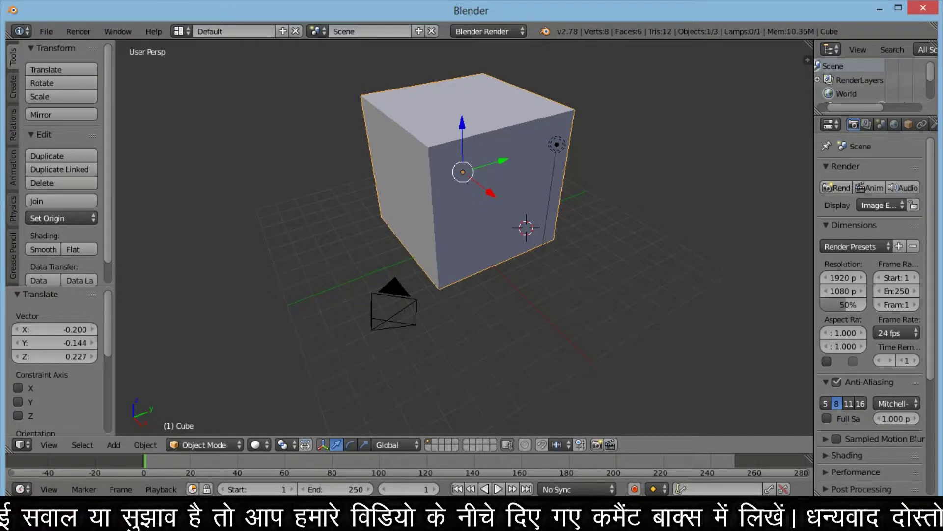
{"action": "key", "text": "Tab"}
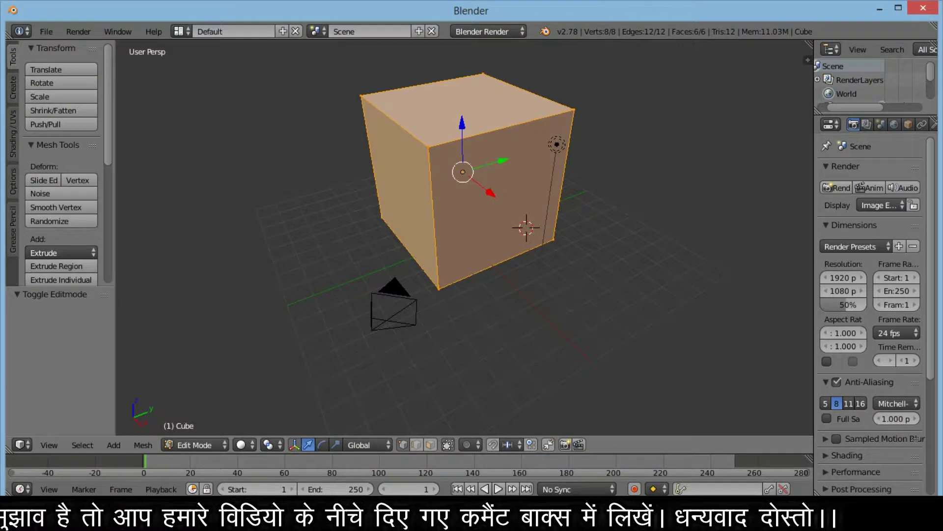
{"action": "scroll", "coordinate": [467, 181], "scroll_direction": "down", "scroll_amount": 2}
{"action": "scroll", "coordinate": [467, 197], "scroll_direction": "up", "scroll_amount": 2}
{"action": "scroll", "coordinate": [467, 196], "scroll_direction": "down", "scroll_amount": 2}
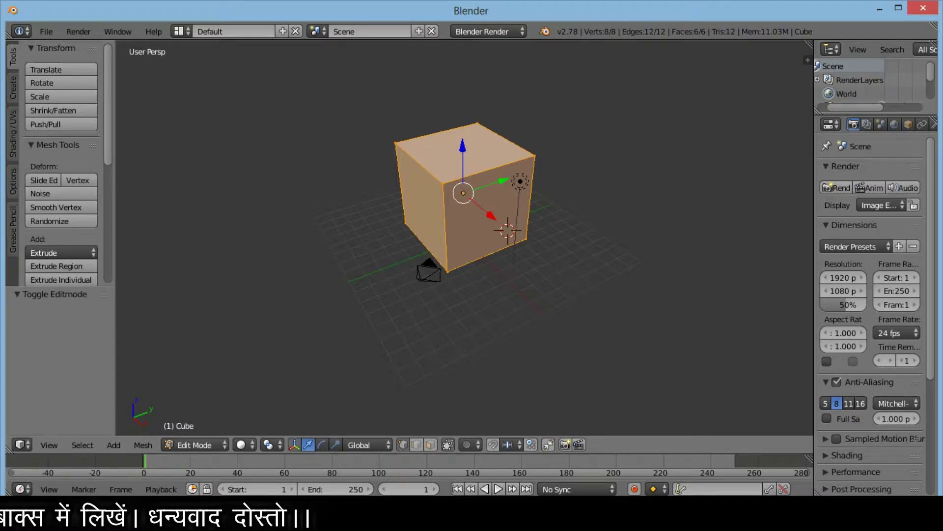
{"action": "scroll", "coordinate": [464, 235], "scroll_direction": "up", "scroll_amount": 4}
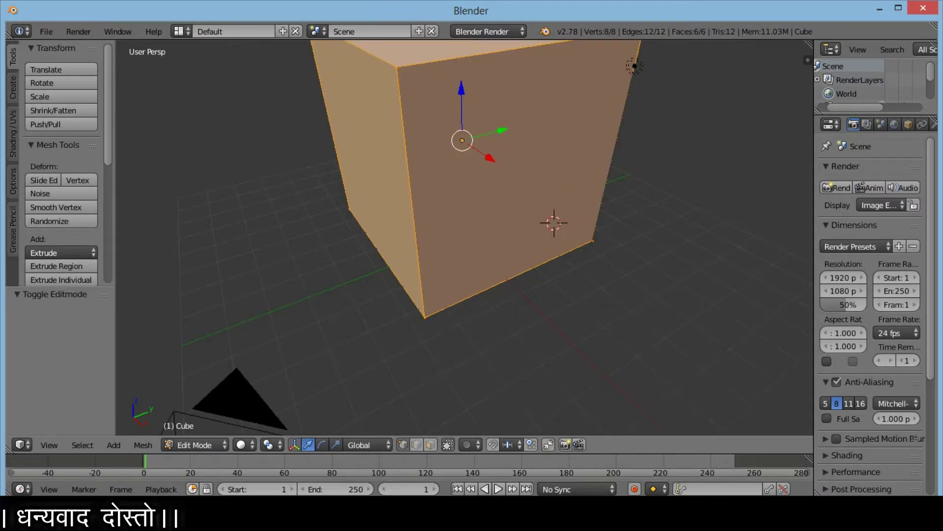
{"action": "scroll", "coordinate": [465, 197], "scroll_direction": "down", "scroll_amount": 4}
{"action": "mouse_move", "coordinate": [464, 221]}
{"action": "middle_mouse_down"}
{"action": "mouse_move", "coordinate": [536, 216]}
{"action": "mouse_move", "coordinate": [540, 231]}
{"action": "middle_mouse_up"}
{"action": "mouse_move", "coordinate": [548, 129]}
{"action": "middle_mouse_down"}
{"action": "mouse_move", "coordinate": [557, 95]}
{"action": "mouse_move", "coordinate": [572, 152]}
{"action": "mouse_move", "coordinate": [493, 94]}
{"action": "mouse_move", "coordinate": [561, 99]}
{"action": "mouse_move", "coordinate": [506, 148]}
{"action": "mouse_move", "coordinate": [419, 120]}
{"action": "mouse_move", "coordinate": [537, 106]}
{"action": "mouse_move", "coordinate": [549, 137]}
{"action": "middle_mouse_up"}
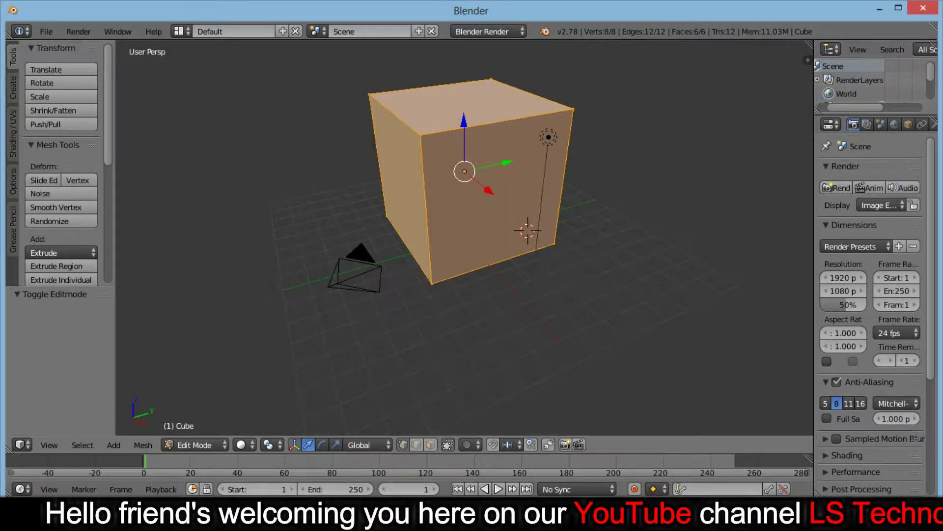
- Deselect all of the cube's mesh and preview a horizontal loop cut around it
{"action": "key", "text": "a"}
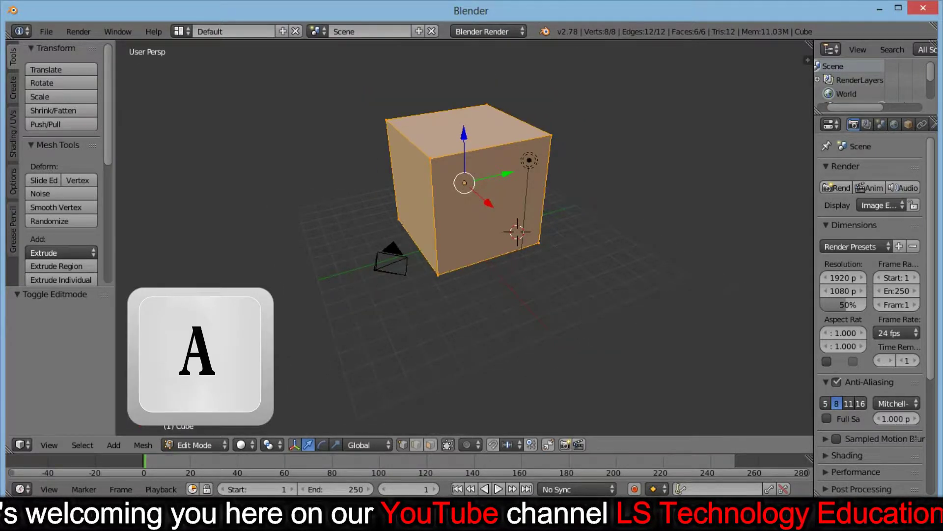
{"action": "key", "text": "a"}
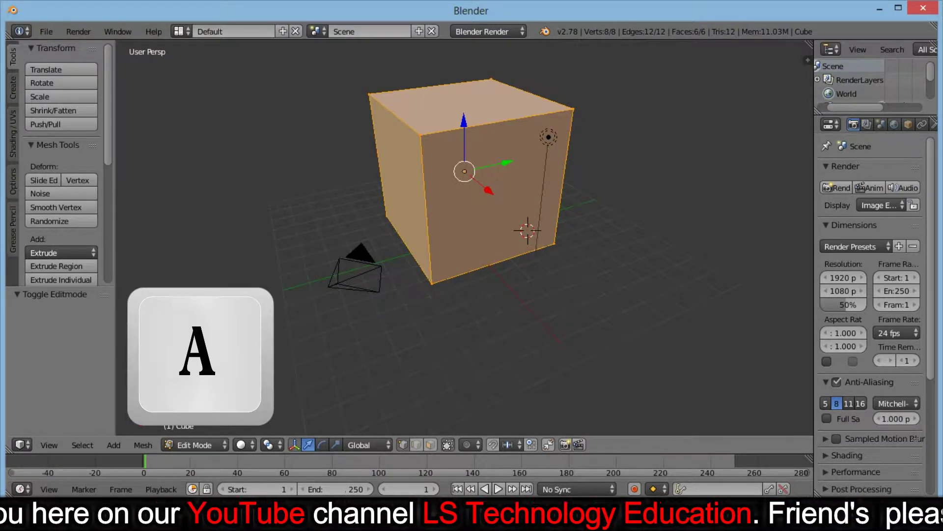
{"action": "key", "text": "a"}
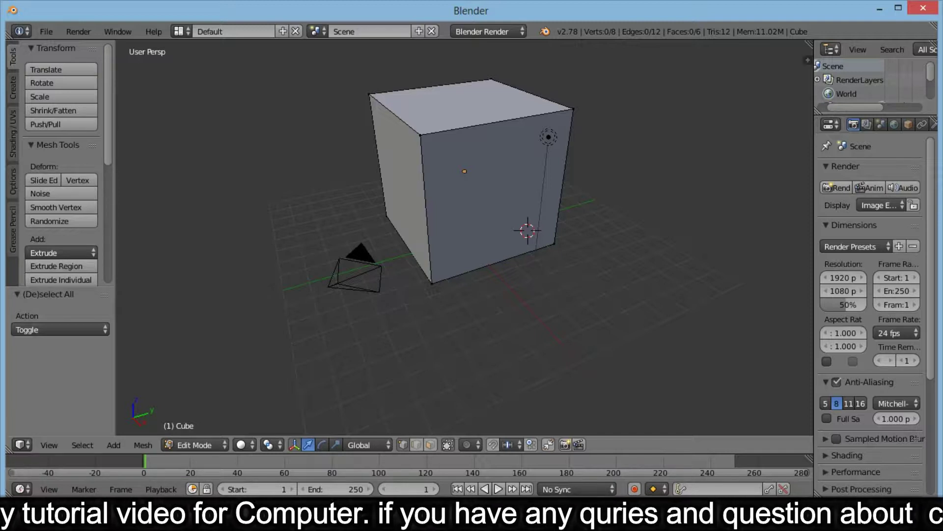
{"action": "key", "text": "ctrl+r"}
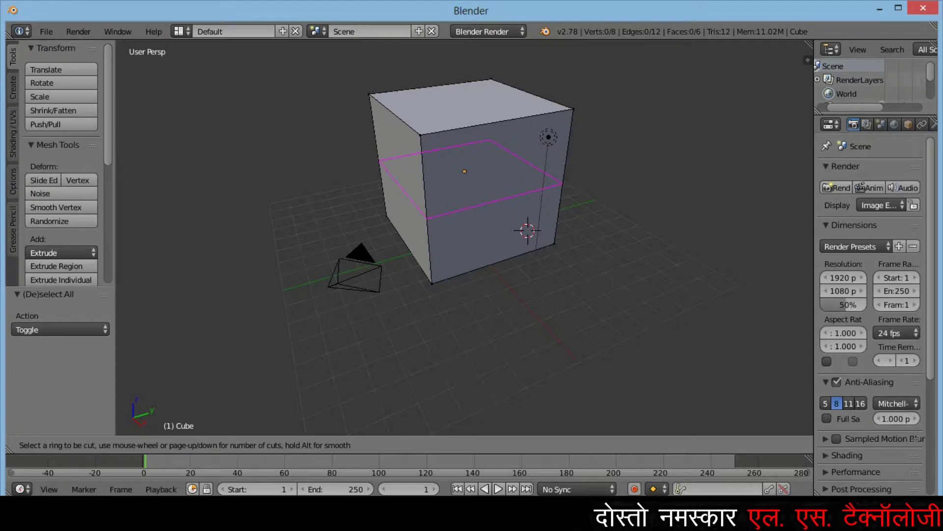
- Add vertical edge loops so three loops split the cube into four strips
{"action": "key", "text": "Return"}
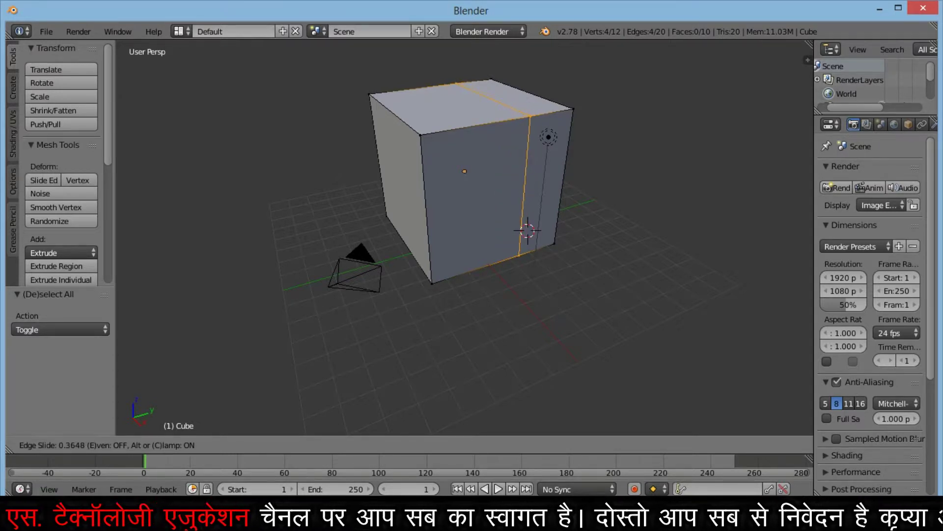
{"action": "key", "text": "Return"}
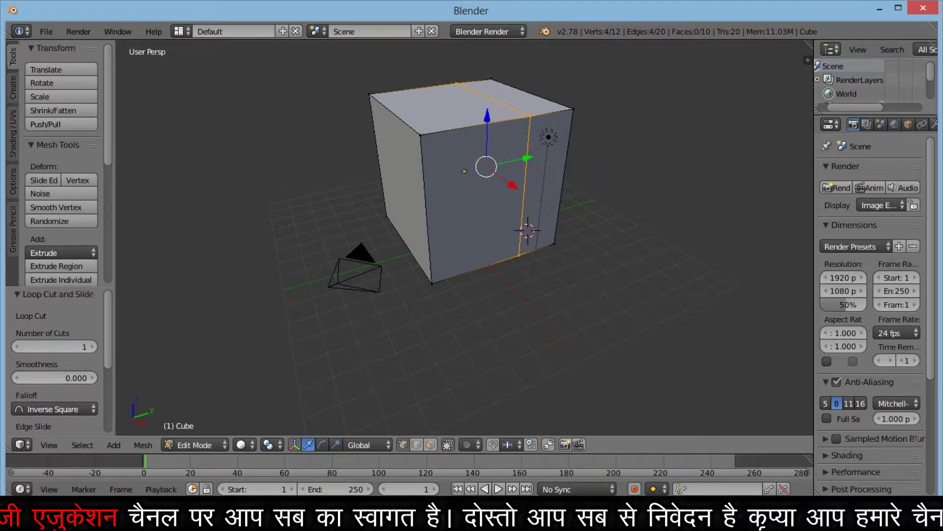
{"action": "key", "text": "ctrl+r"}
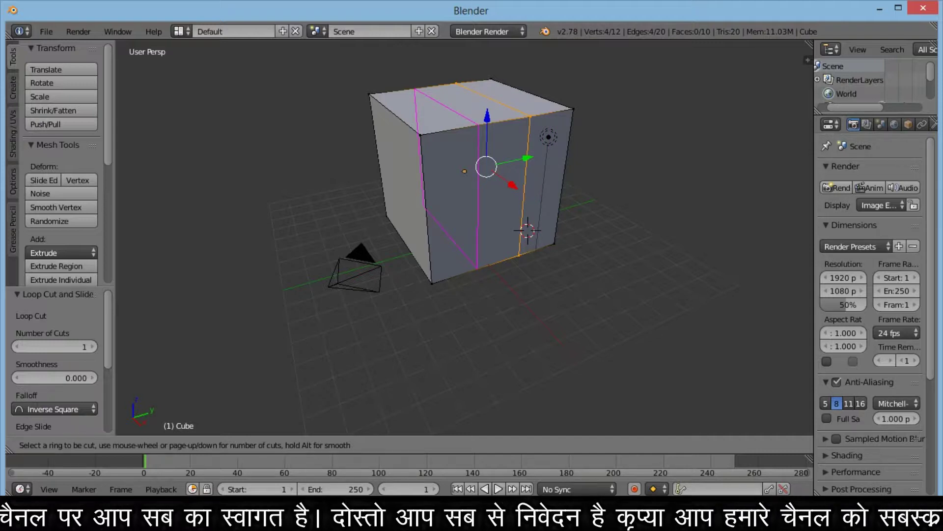
{"action": "left_click", "coordinate": [477, 207]}
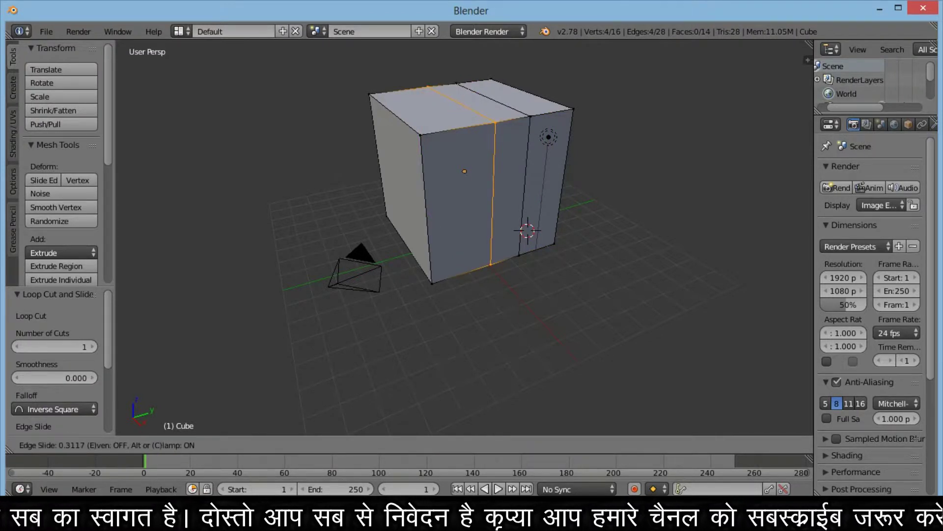
{"action": "left_click", "coordinate": [493, 206]}
{"action": "key", "text": "ctrl+r"}
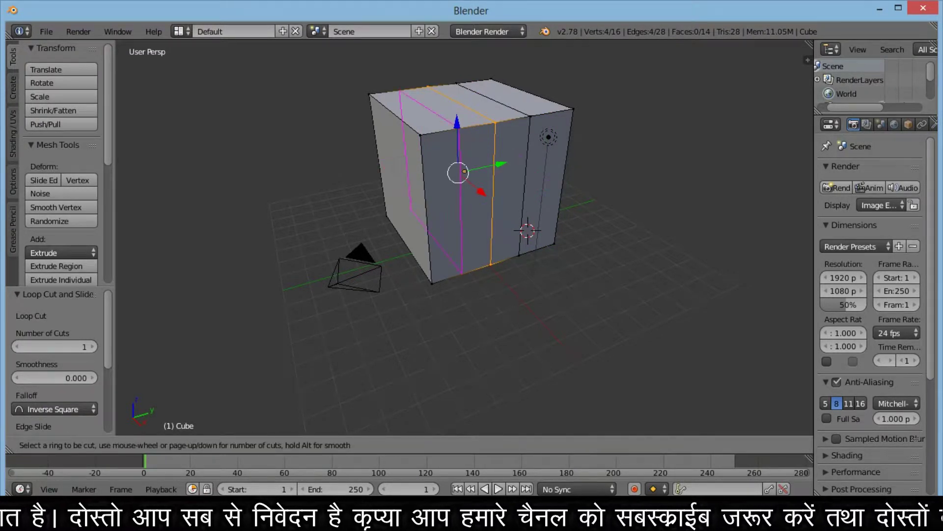
{"action": "left_click", "coordinate": [464, 171]}
{"action": "left_click", "coordinate": [464, 171]}
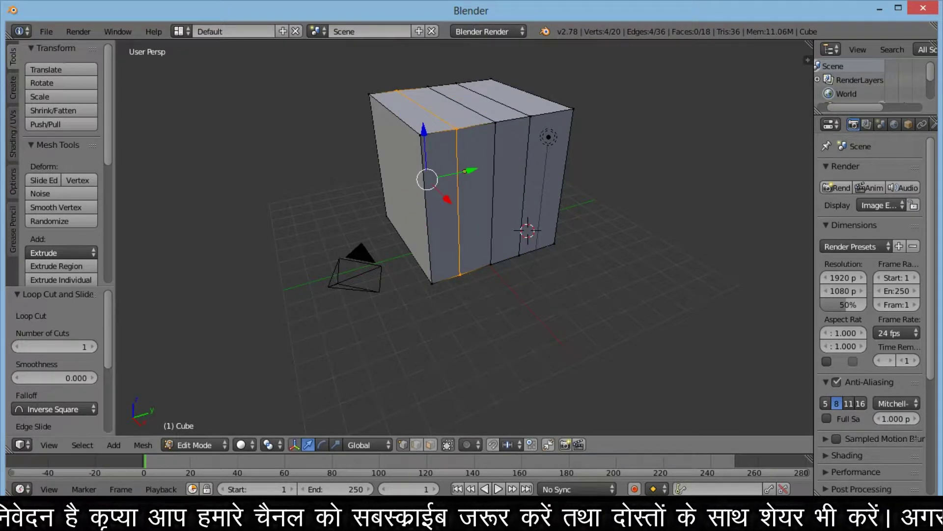
{"action": "key", "text": "ctrl+r"}
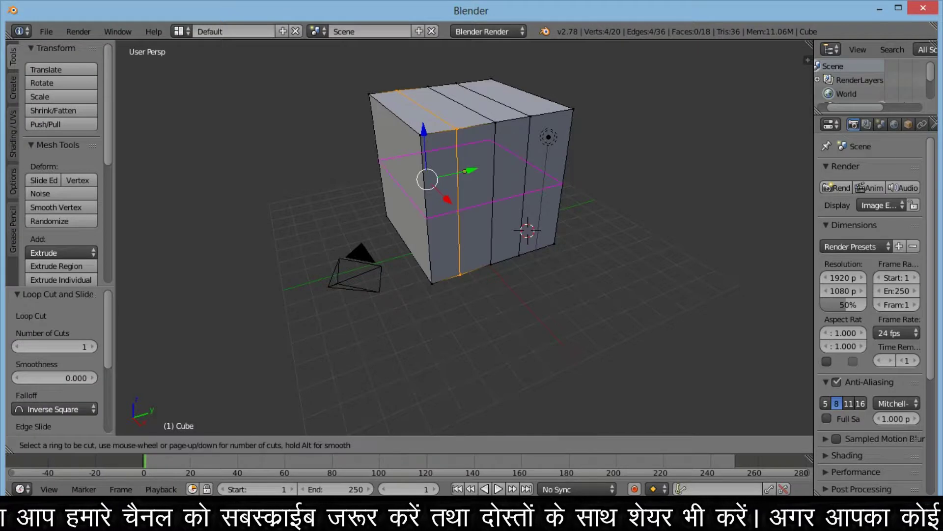
- Add more vertical edge loops, sliding them toward the cube's left side
{"action": "left_click", "coordinate": [457, 113]}
{"action": "left_click", "coordinate": [393, 172]}
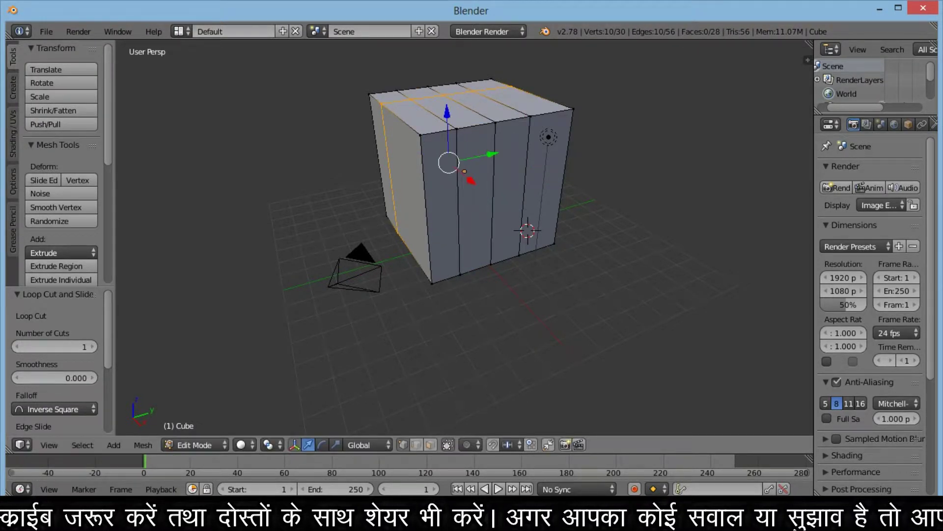
{"action": "key", "text": "ctrl+r"}
{"action": "left_click", "coordinate": [408, 187]}
{"action": "left_click", "coordinate": [403, 187]}
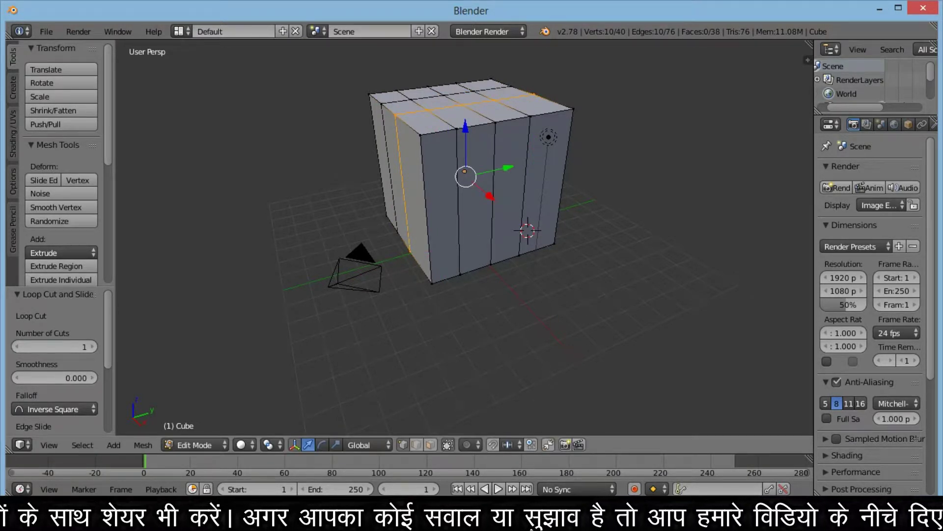
{"action": "key", "text": "ctrl+r"}
{"action": "left_click", "coordinate": [412, 187]}
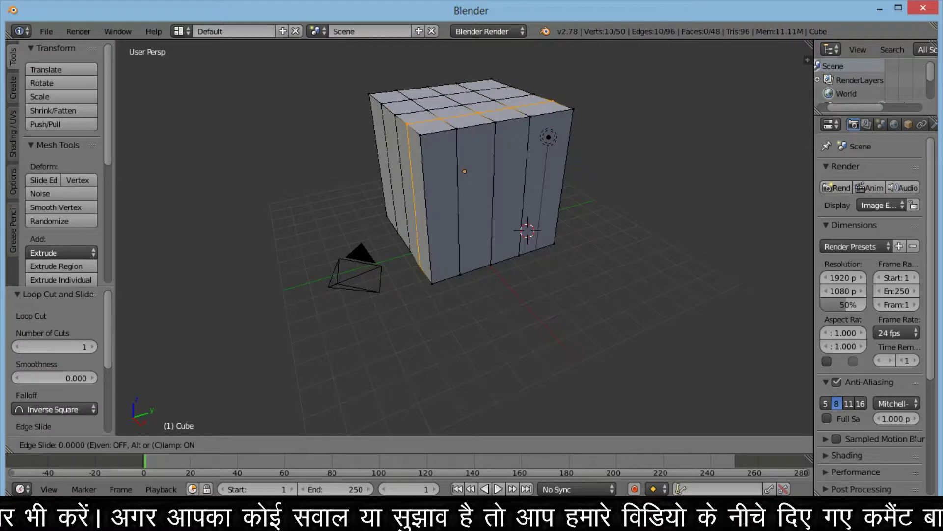
{"action": "key", "text": "Return"}
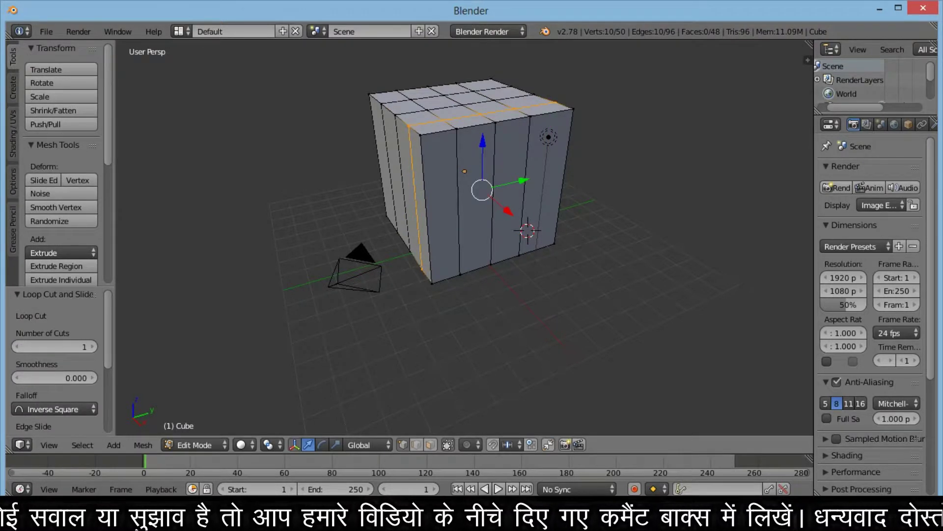
- Add three horizontal edge loops around the cube, completing the 4×4 grid
{"action": "key", "text": "ctrl+r"}
{"action": "left_click", "coordinate": [492, 202]}
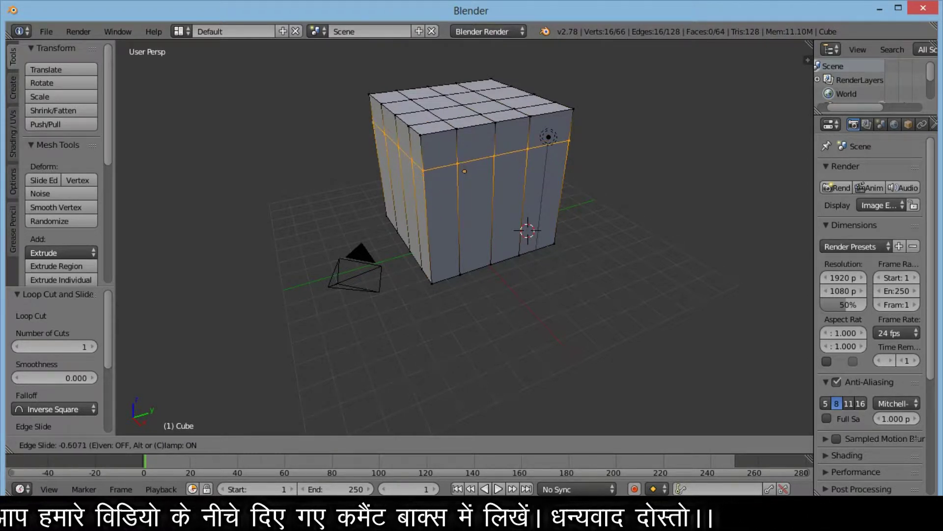
{"action": "key", "text": "Return"}
{"action": "key", "text": "ctrl+r"}
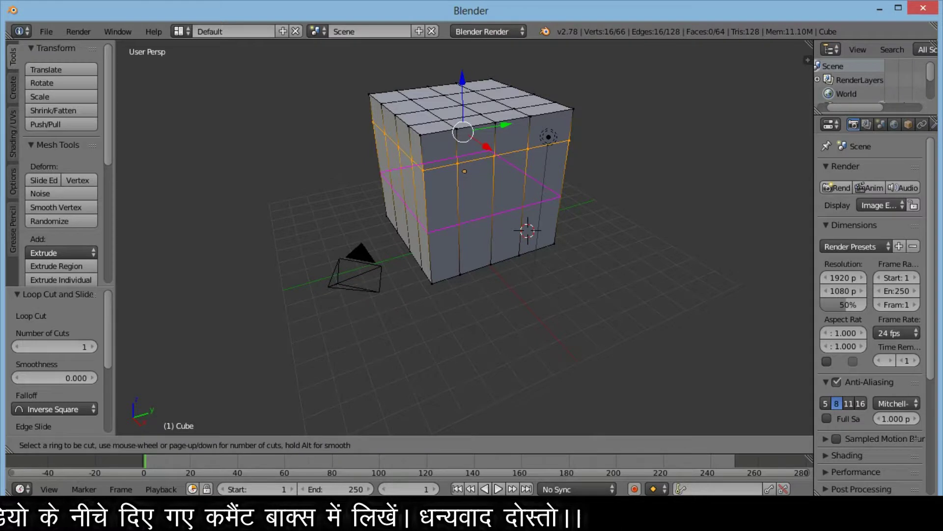
{"action": "left_click", "coordinate": [491, 197]}
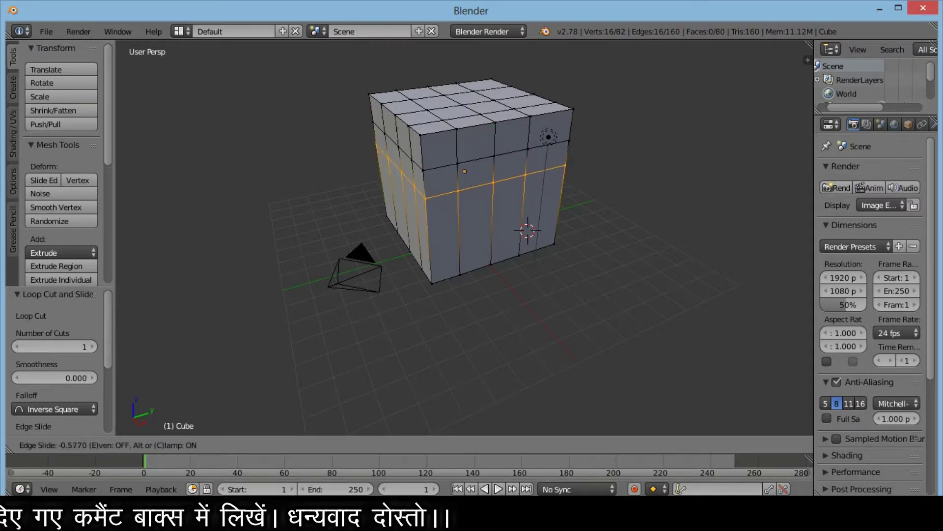
{"action": "key", "text": "Return"}
{"action": "key", "text": "ctrl+r"}
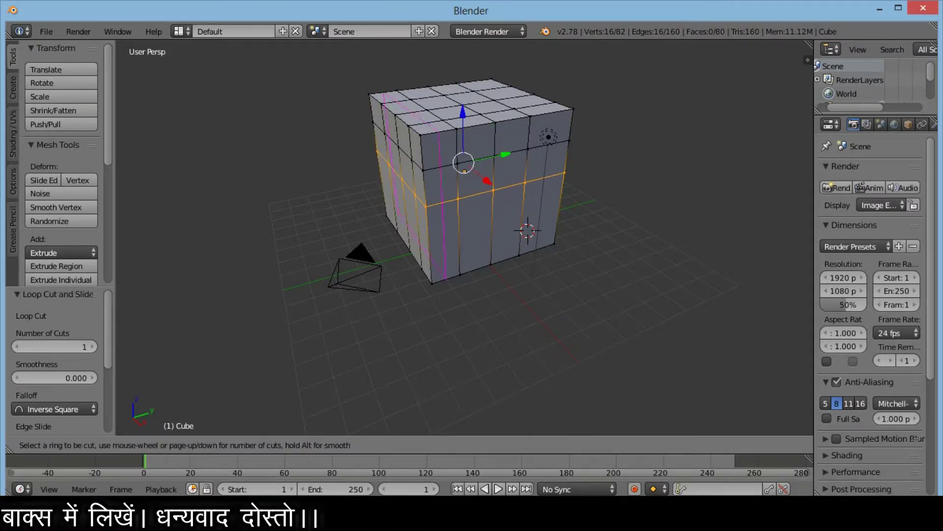
{"action": "left_click", "coordinate": [491, 207]}
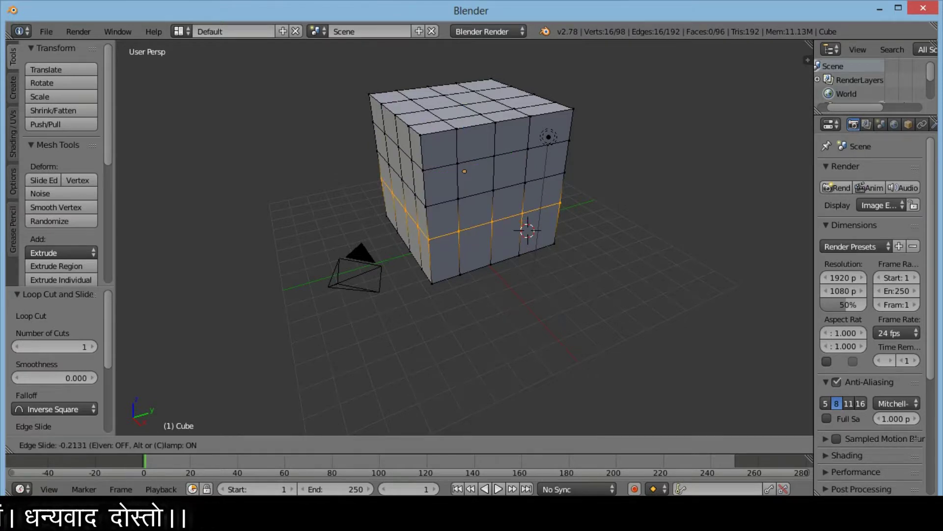
{"action": "key", "text": "Return"}
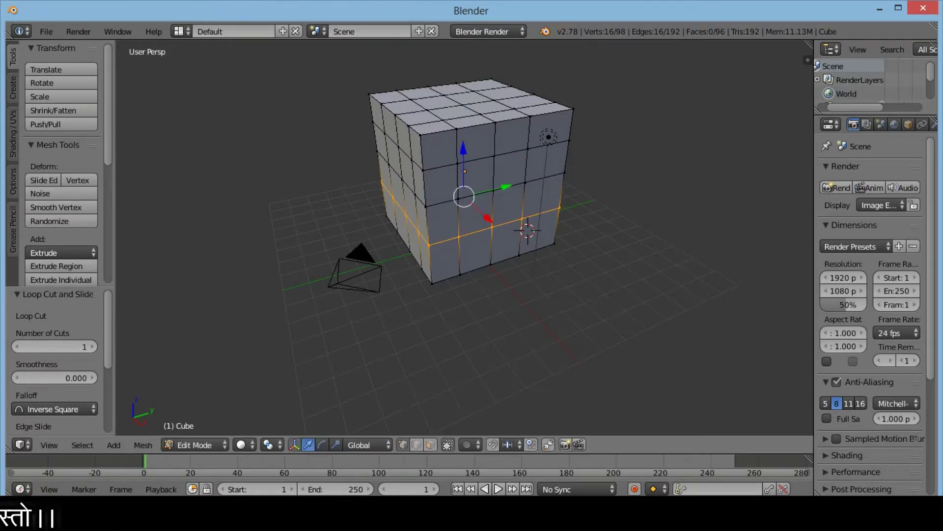
- Deselect everything and orbit to view the gridded cube from the front
{"action": "key", "text": "a"}
{"action": "middle_click_drag", "start_coordinate": [492, 221], "coordinate": [467, 231]}
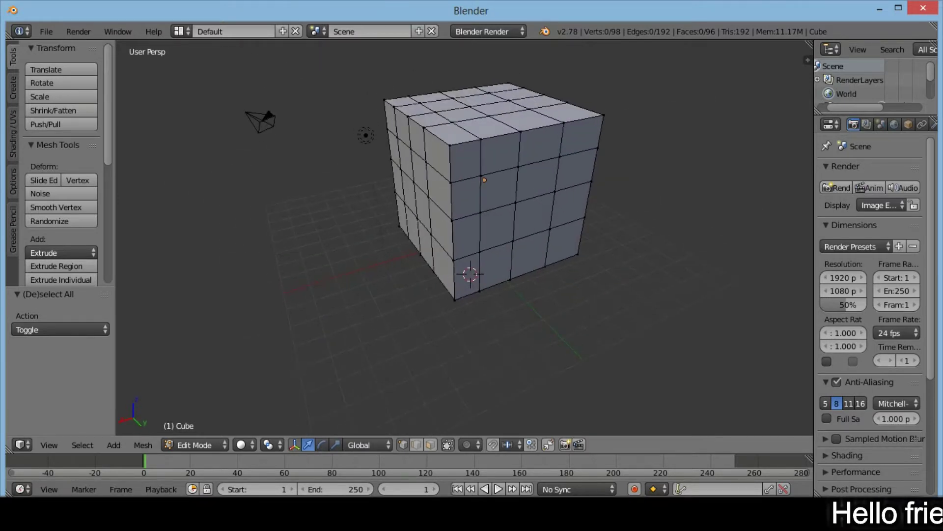
{"action": "middle_click_drag", "start_coordinate": [484, 180], "coordinate": [444, 174]}
{"action": "middle_click_drag", "start_coordinate": [464, 220], "coordinate": [492, 236]}
{"action": "mouse_move", "coordinate": [466, 206]}
{"action": "middle_mouse_down"}
{"action": "mouse_move", "coordinate": [442, 197]}
{"action": "mouse_move", "coordinate": [467, 196]}
{"action": "mouse_move", "coordinate": [467, 221]}
{"action": "mouse_move", "coordinate": [447, 226]}
{"action": "mouse_move", "coordinate": [467, 230]}
{"action": "mouse_move", "coordinate": [462, 191]}
{"action": "mouse_move", "coordinate": [452, 196]}
{"action": "mouse_move", "coordinate": [472, 201]}
{"action": "mouse_move", "coordinate": [457, 209]}
{"action": "mouse_move", "coordinate": [447, 236]}
{"action": "middle_mouse_up"}
{"action": "scroll", "coordinate": [467, 222], "scroll_direction": "up", "scroll_amount": 3}
{"action": "scroll", "coordinate": [467, 206], "scroll_direction": "down", "scroll_amount": 4}
{"action": "scroll", "coordinate": [467, 207], "scroll_direction": "up", "scroll_amount": 3}
{"action": "scroll", "coordinate": [467, 206], "scroll_direction": "down", "scroll_amount": 3}
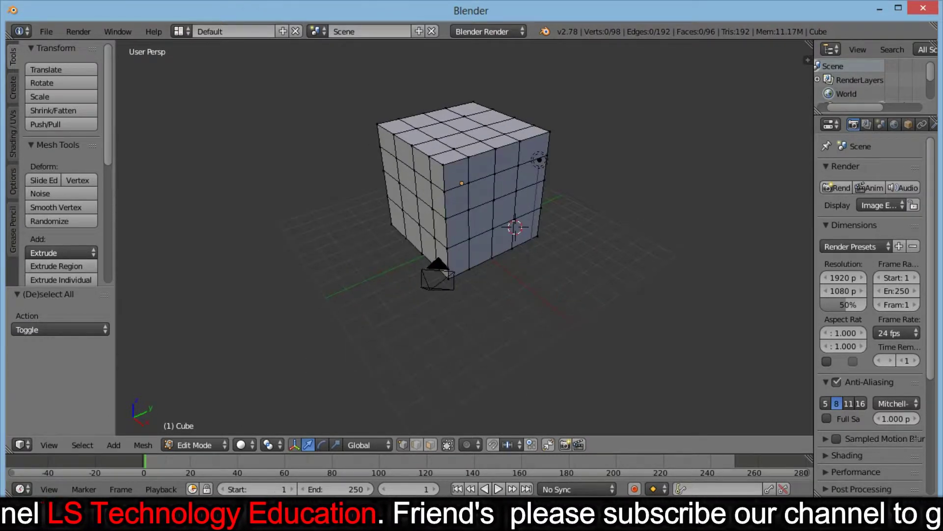
{"action": "scroll", "coordinate": [467, 207], "scroll_direction": "up", "scroll_amount": 2}
{"action": "scroll", "coordinate": [467, 206], "scroll_direction": "down", "scroll_amount": 2}
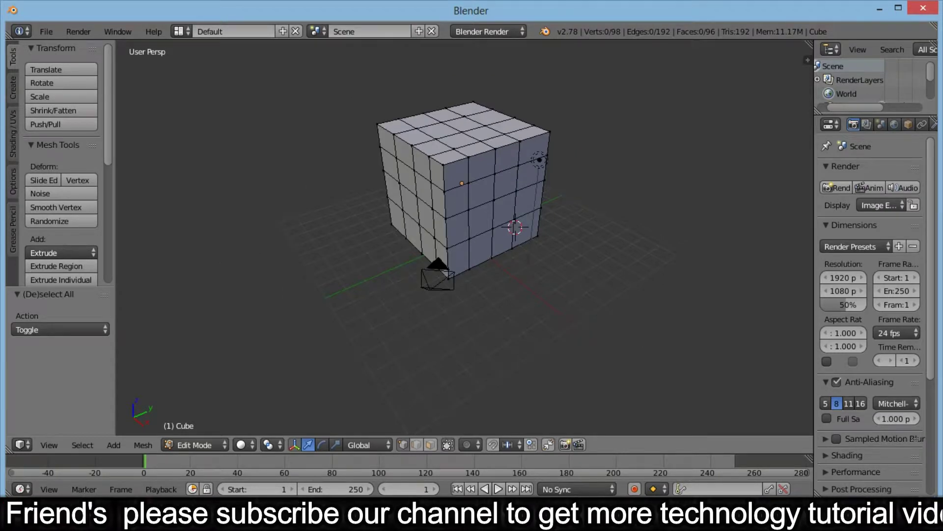
{"action": "scroll", "coordinate": [539, 160], "scroll_direction": "up", "scroll_amount": 3}
{"action": "scroll", "coordinate": [539, 159], "scroll_direction": "down", "scroll_amount": 3}
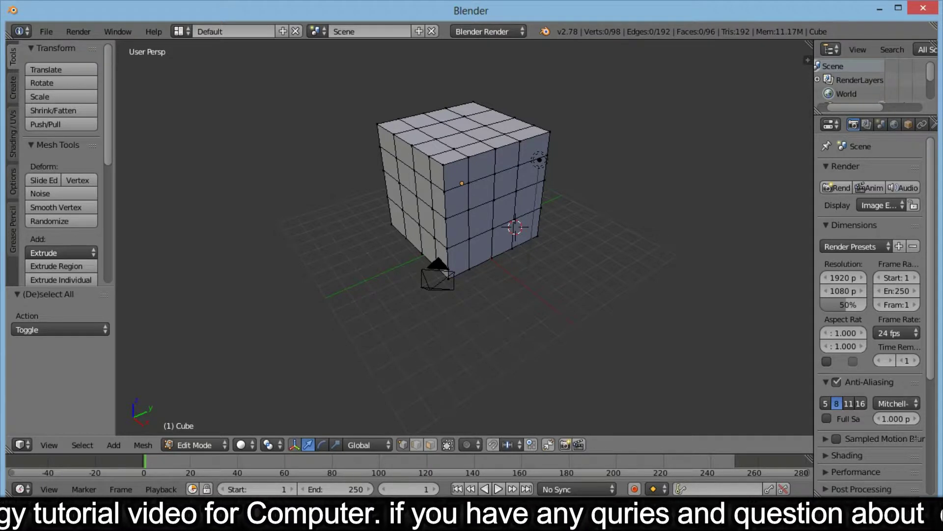
{"action": "key", "text": "a"}
{"action": "key", "text": "a"}
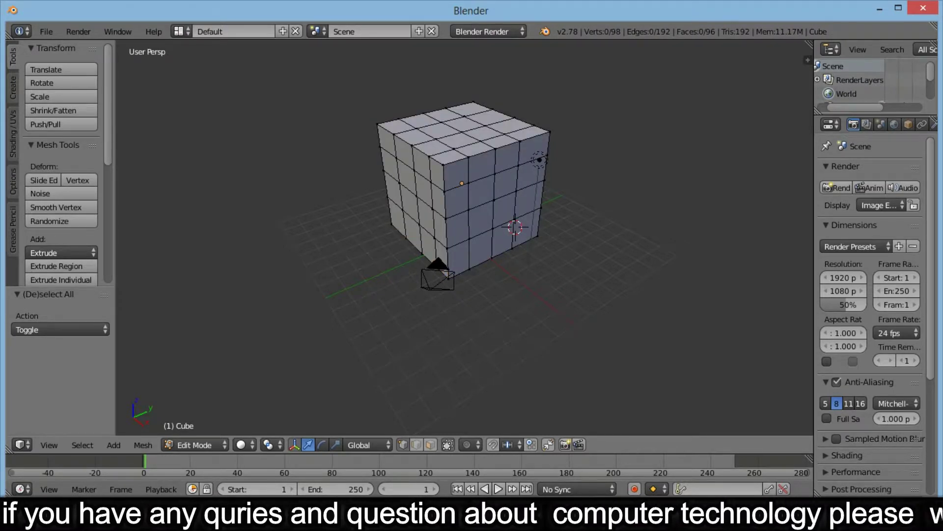
- Move a front vertex along X, undo it, and bring up the mesh select mode menu
{"action": "right_click", "coordinate": [494, 174]}
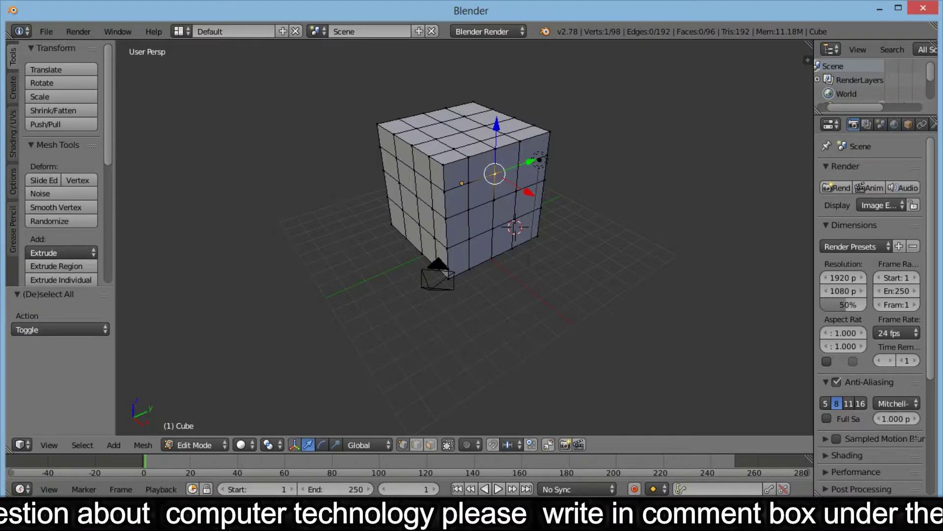
{"action": "key", "text": "g"}
{"action": "key", "text": "x"}
{"action": "key", "text": "Return"}
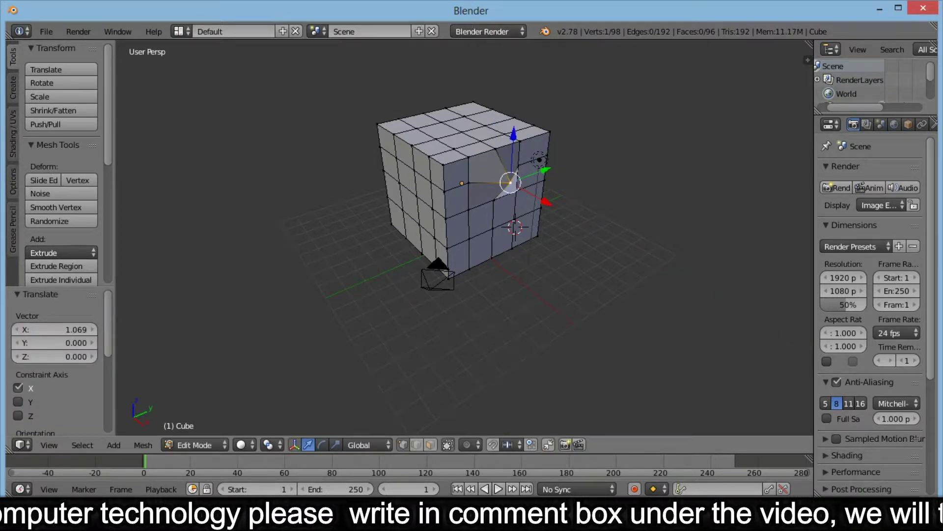
{"action": "key", "text": "ctrl+z"}
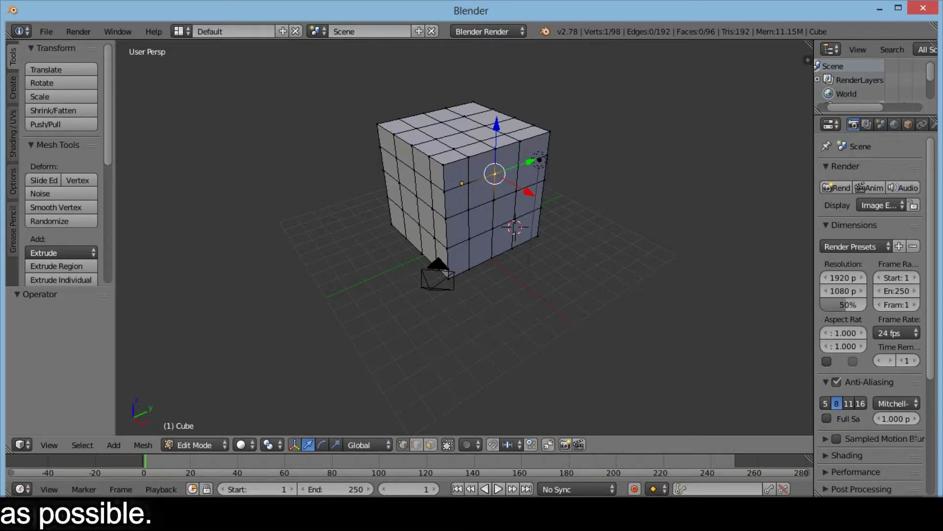
{"action": "key", "text": "ctrl+Tab"}
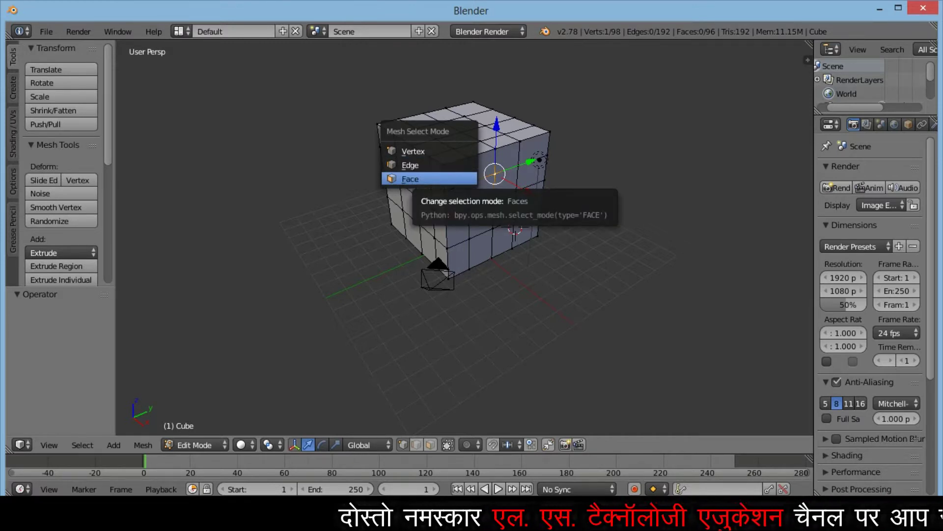
- Switch to Face select mode and select one face on the cube's front
{"action": "left_click", "coordinate": [462, 179]}
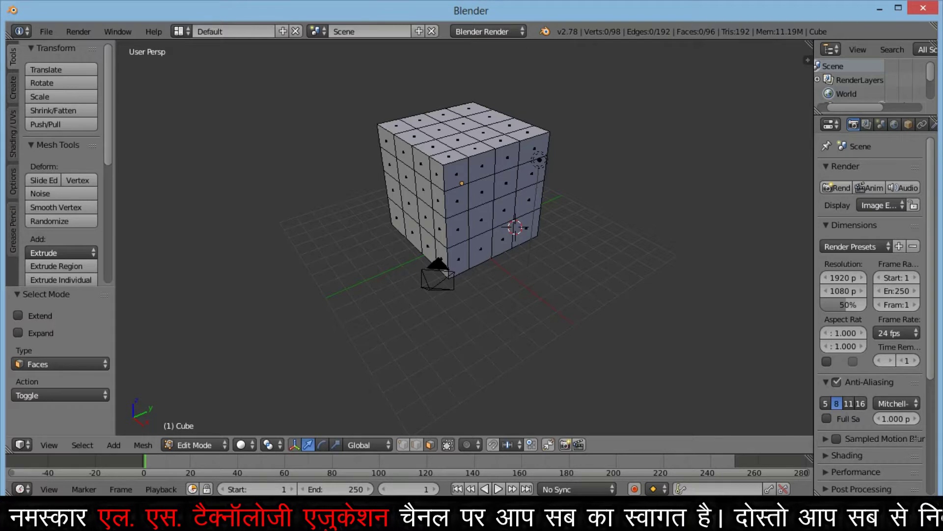
{"action": "right_click", "coordinate": [482, 192]}
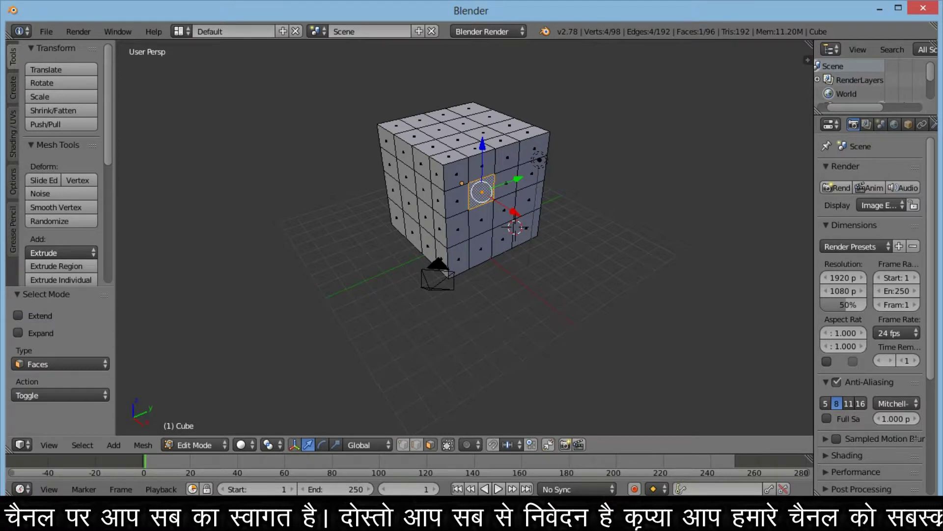
- Pull the selected face 3.796 units along X into a spike, inspect it, then undo
{"action": "key", "text": "g"}
{"action": "key", "text": "x"}
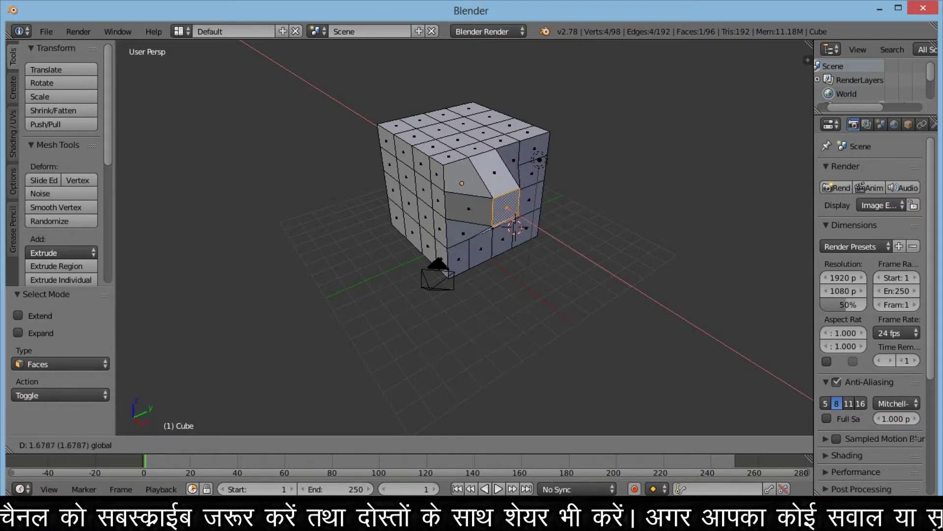
{"action": "key", "text": "Return"}
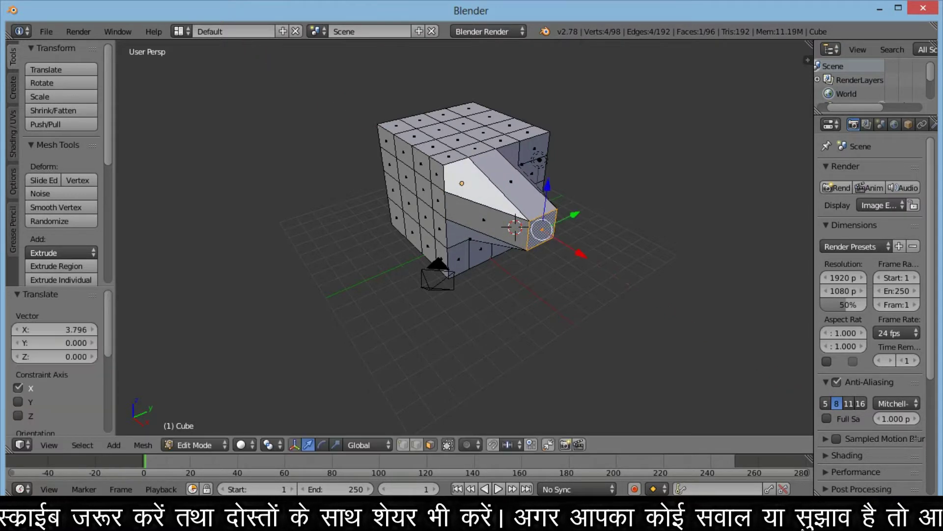
{"action": "mouse_move", "coordinate": [491, 295]}
{"action": "middle_mouse_down"}
{"action": "mouse_move", "coordinate": [491, 256]}
{"action": "mouse_move", "coordinate": [472, 236]}
{"action": "mouse_move", "coordinate": [511, 275]}
{"action": "middle_mouse_up"}
{"action": "scroll", "coordinate": [465, 238], "scroll_direction": "up", "scroll_amount": 3}
{"action": "scroll", "coordinate": [472, 236], "scroll_direction": "down", "scroll_amount": 2}
{"action": "scroll", "coordinate": [472, 236], "scroll_direction": "up", "scroll_amount": 2}
{"action": "mouse_move", "coordinate": [413, 236]}
{"action": "middle_mouse_down"}
{"action": "mouse_move", "coordinate": [570, 236]}
{"action": "mouse_move", "coordinate": [491, 236]}
{"action": "mouse_move", "coordinate": [471, 216]}
{"action": "mouse_move", "coordinate": [471, 236]}
{"action": "mouse_move", "coordinate": [502, 275]}
{"action": "middle_mouse_up"}
{"action": "scroll", "coordinate": [471, 217], "scroll_direction": "up", "scroll_amount": 2}
{"action": "scroll", "coordinate": [472, 236], "scroll_direction": "down", "scroll_amount": 2}
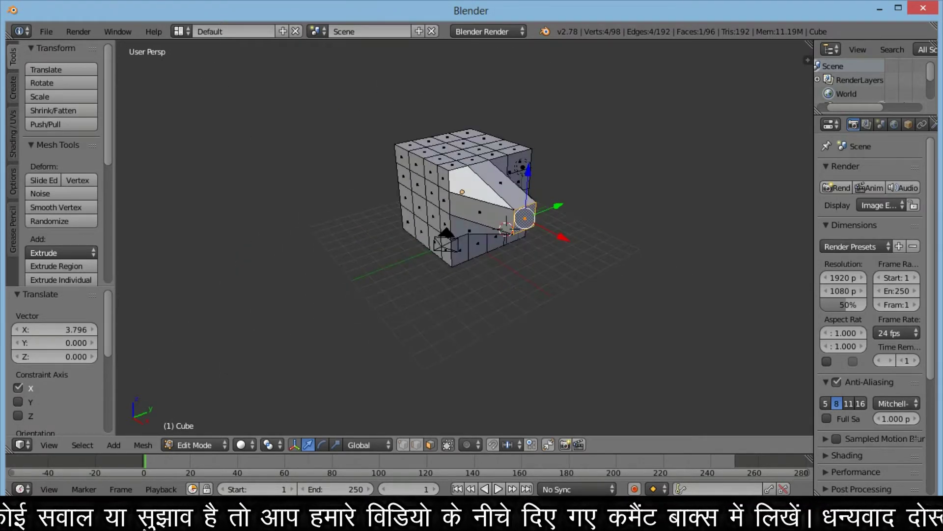
{"action": "key", "text": "ctrl+z"}
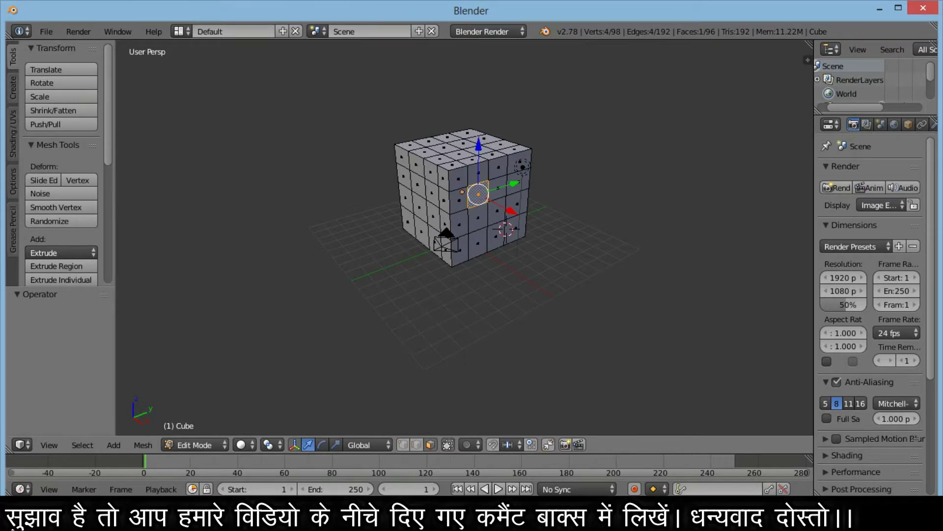
- Deselect everything and select a single face on the cube's right side
{"action": "key", "text": "a"}
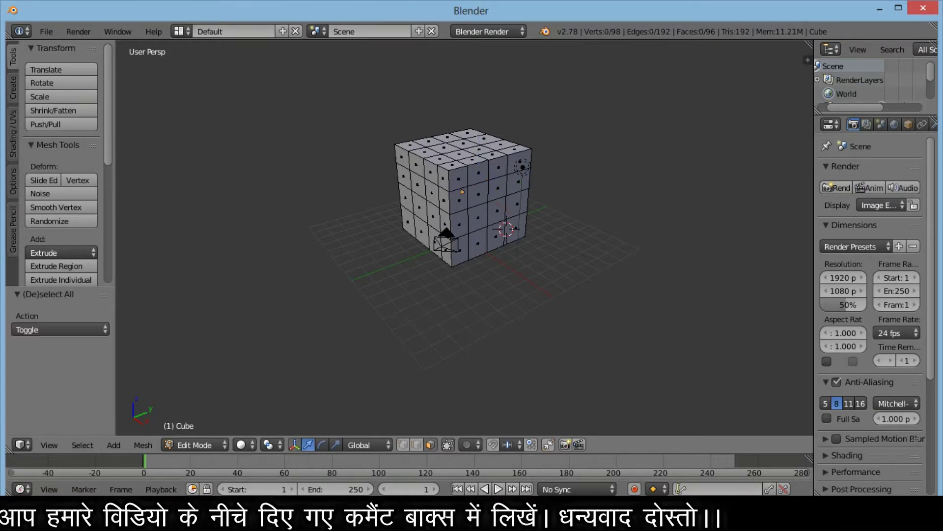
{"action": "mouse_move", "coordinate": [462, 207]}
{"action": "middle_mouse_down"}
{"action": "mouse_move", "coordinate": [440, 172]}
{"action": "mouse_move", "coordinate": [440, 207]}
{"action": "mouse_move", "coordinate": [501, 172]}
{"action": "mouse_move", "coordinate": [479, 226]}
{"action": "mouse_move", "coordinate": [452, 216]}
{"action": "mouse_move", "coordinate": [401, 226]}
{"action": "middle_mouse_up"}
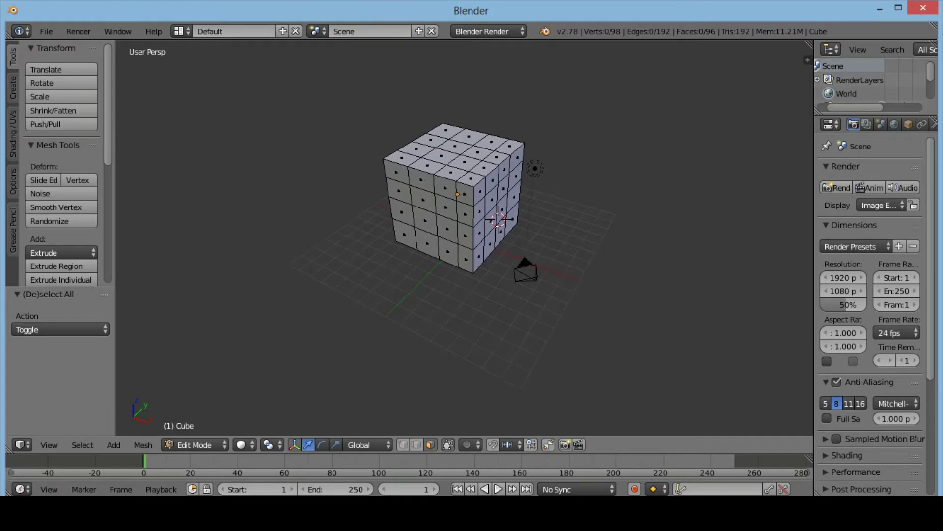
{"action": "scroll", "coordinate": [452, 197], "scroll_direction": "up", "scroll_amount": 3}
{"action": "scroll", "coordinate": [452, 197], "scroll_direction": "down", "scroll_amount": 4}
{"action": "scroll", "coordinate": [452, 196], "scroll_direction": "up", "scroll_amount": 3}
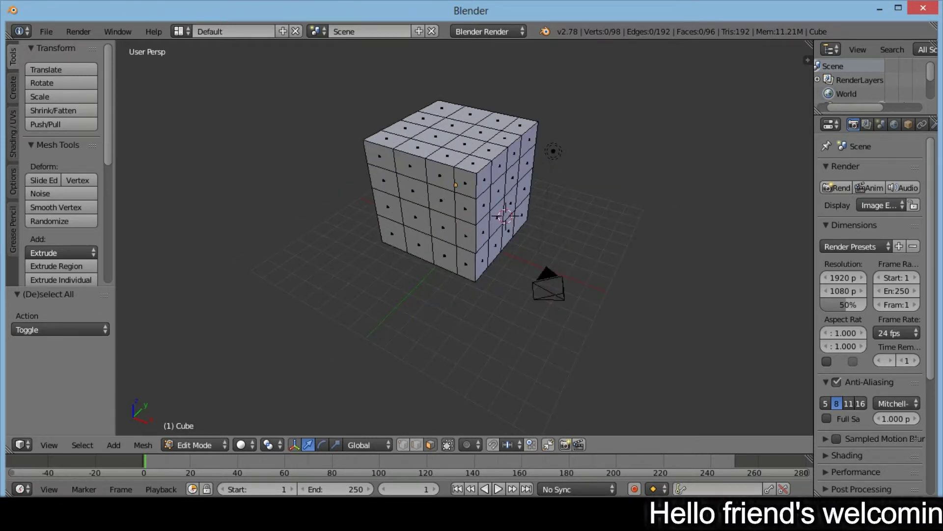
{"action": "right_click", "coordinate": [498, 192]}
{"action": "middle_click_drag", "start_coordinate": [452, 216], "coordinate": [423, 233]}
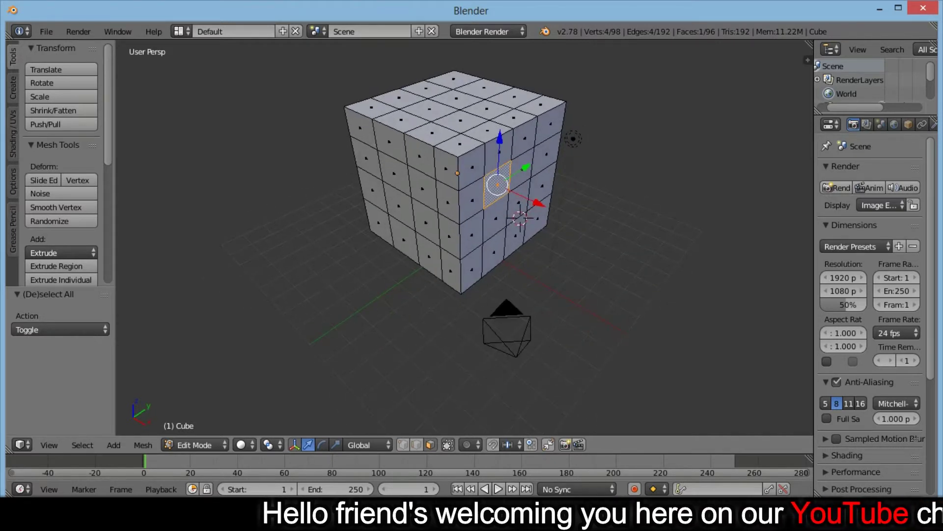
- Pull the right-side face out 1.546 along the X axis
{"action": "key", "text": "g"}
{"action": "key", "text": "x"}
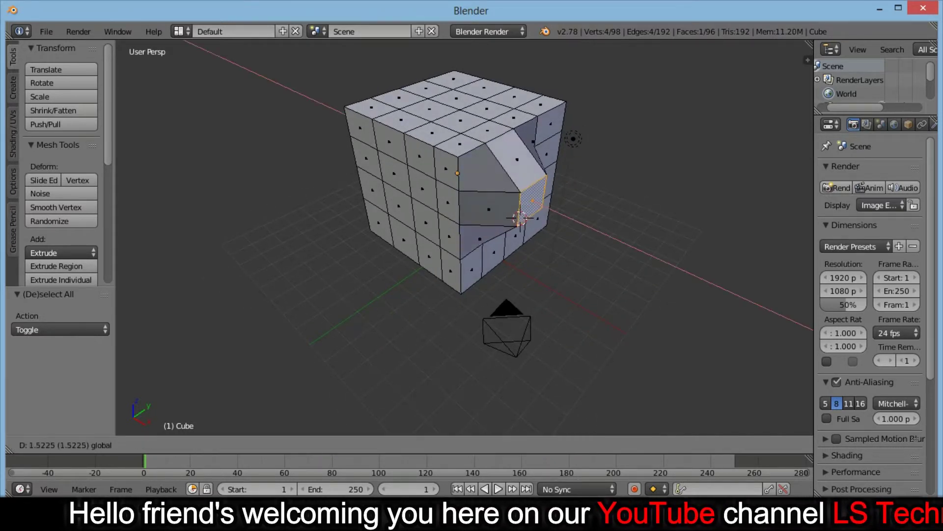
{"action": "key", "text": "Return"}
{"action": "mouse_move", "coordinate": [467, 221]}
{"action": "middle_mouse_down"}
{"action": "mouse_move", "coordinate": [432, 246]}
{"action": "mouse_move", "coordinate": [418, 197]}
{"action": "middle_mouse_up"}
{"action": "scroll", "coordinate": [462, 221], "scroll_direction": "down", "scroll_amount": 3}
{"action": "scroll", "coordinate": [461, 221], "scroll_direction": "down", "scroll_amount": 2}
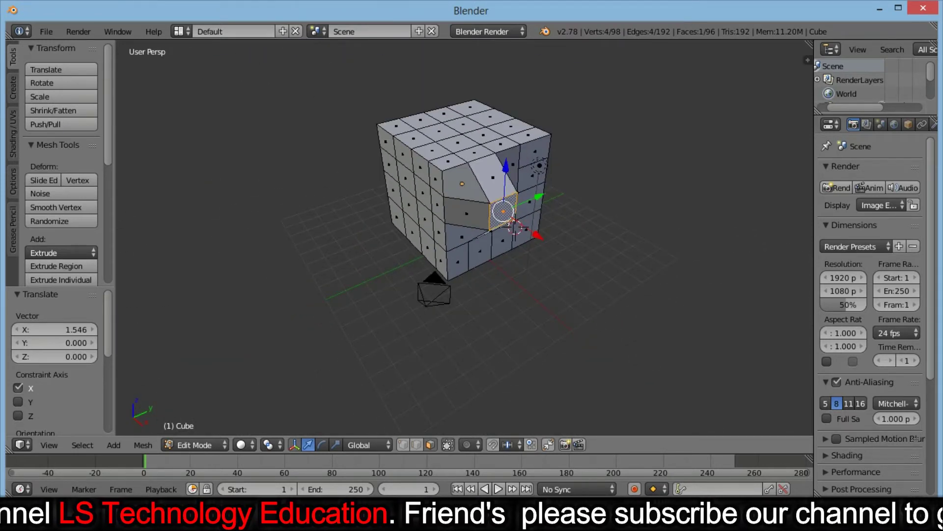
- Undo the extrusion and widen the Properties area beside the viewport
{"action": "key", "text": "ctrl+z"}
{"action": "scroll", "coordinate": [464, 203], "scroll_direction": "down", "scroll_amount": 2}
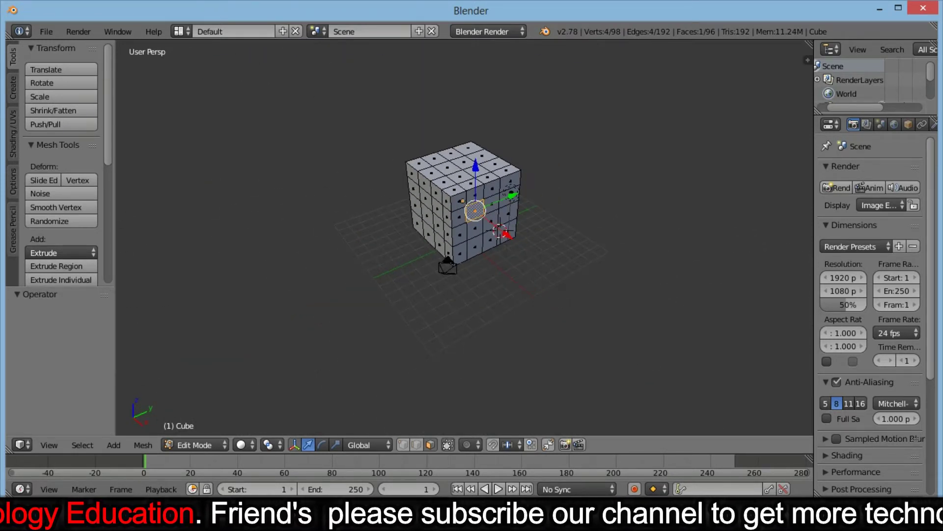
{"action": "mouse_move", "coordinate": [464, 204]}
{"action": "middle_mouse_down"}
{"action": "mouse_move", "coordinate": [514, 206]}
{"action": "mouse_move", "coordinate": [504, 224]}
{"action": "middle_mouse_up"}
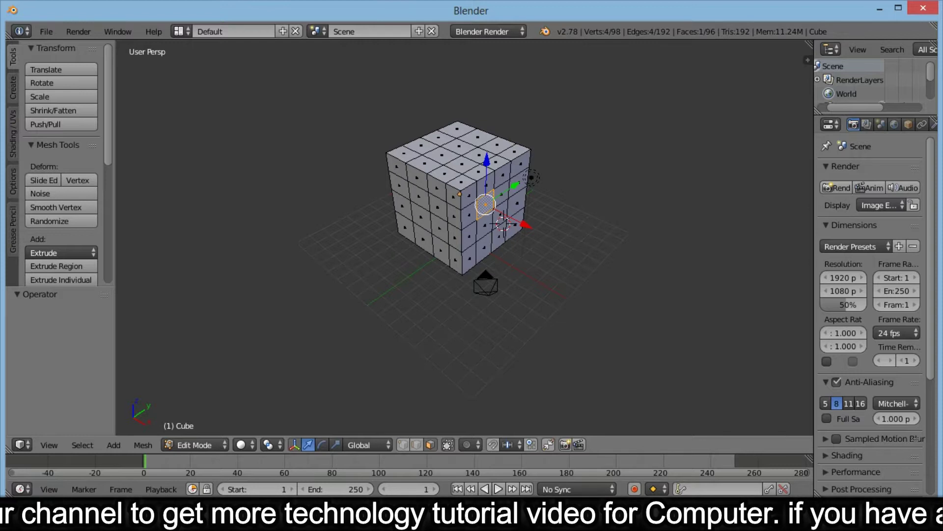
{"action": "left_click_drag", "start_coordinate": [815, 236], "coordinate": [673, 236]}
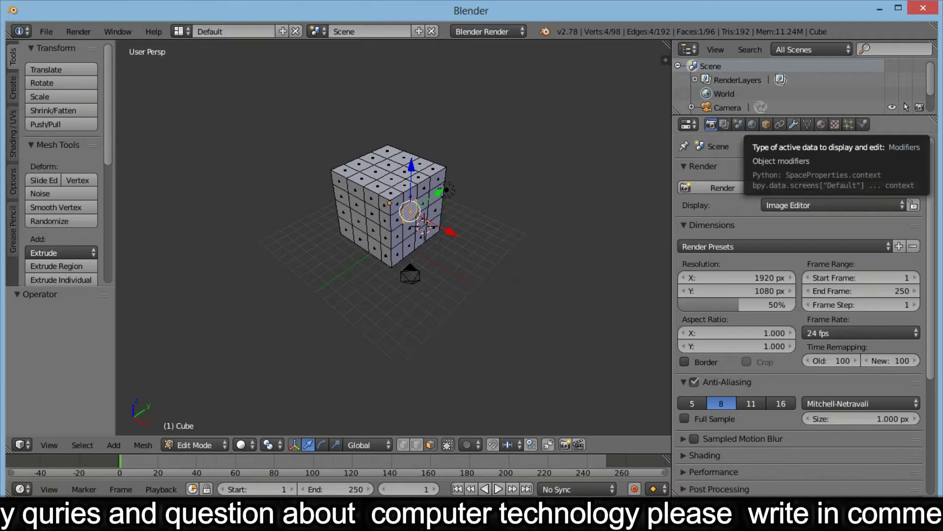
- Add a Mirror modifier to the cube and start moving the selected face along X
{"action": "left_click", "coordinate": [793, 124]}
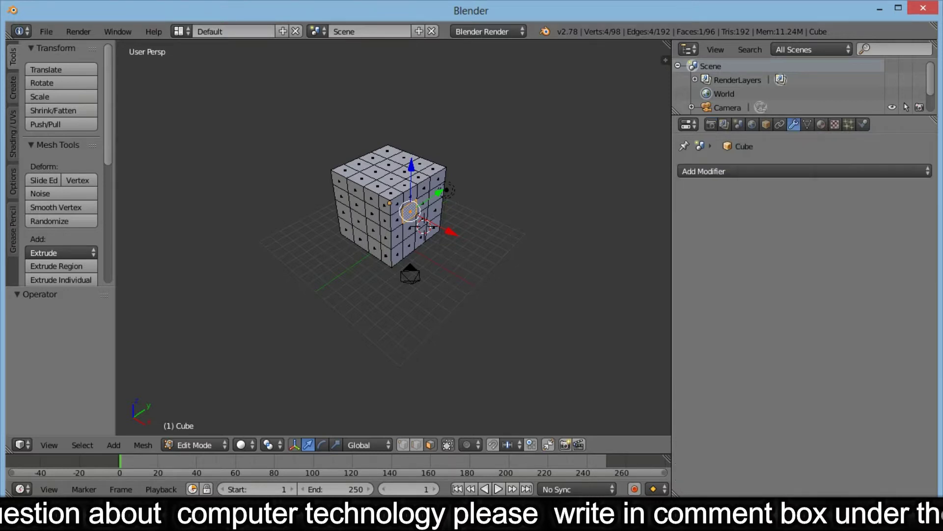
{"action": "left_click", "coordinate": [766, 171]}
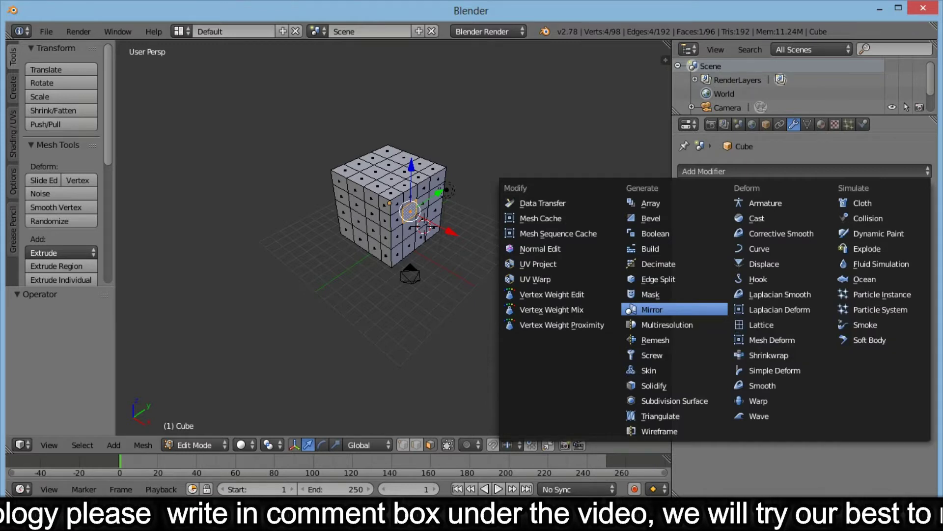
{"action": "left_click", "coordinate": [654, 309]}
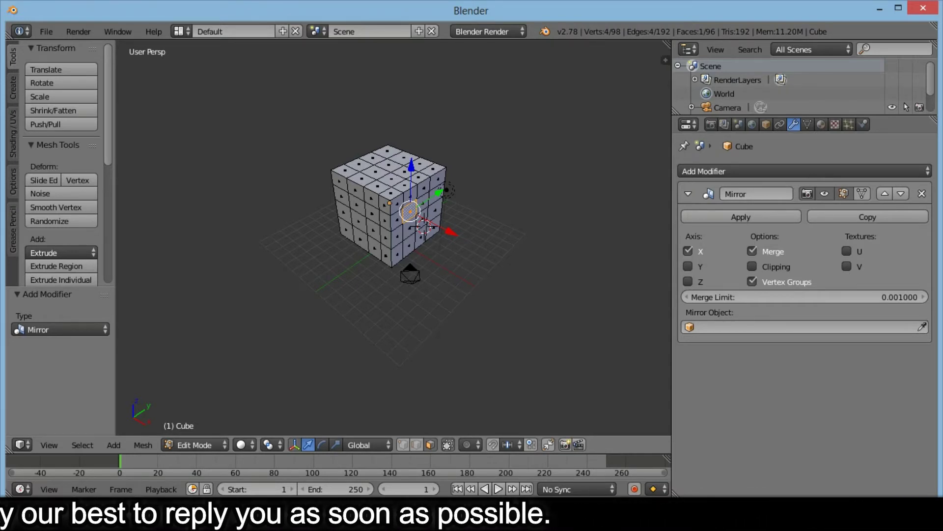
{"action": "key", "text": "g"}
{"action": "key", "text": "x"}
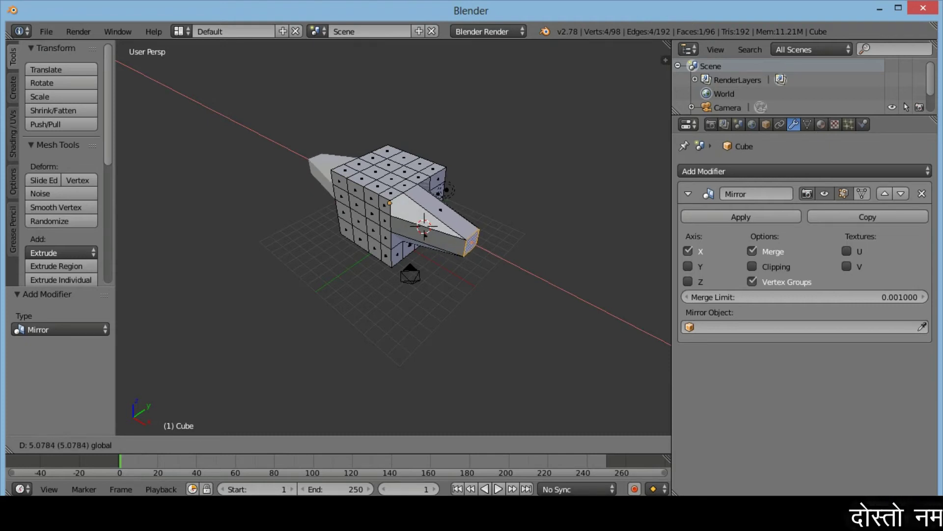
- Fix the arm at 5.078 along X, then delete the Mirror modifier
{"action": "left_click", "coordinate": [425, 235]}
{"action": "mouse_move", "coordinate": [425, 235]}
{"action": "middle_mouse_down"}
{"action": "mouse_move", "coordinate": [488, 192]}
{"action": "mouse_move", "coordinate": [274, 185]}
{"action": "mouse_move", "coordinate": [517, 193]}
{"action": "mouse_move", "coordinate": [138, 194]}
{"action": "middle_mouse_up"}
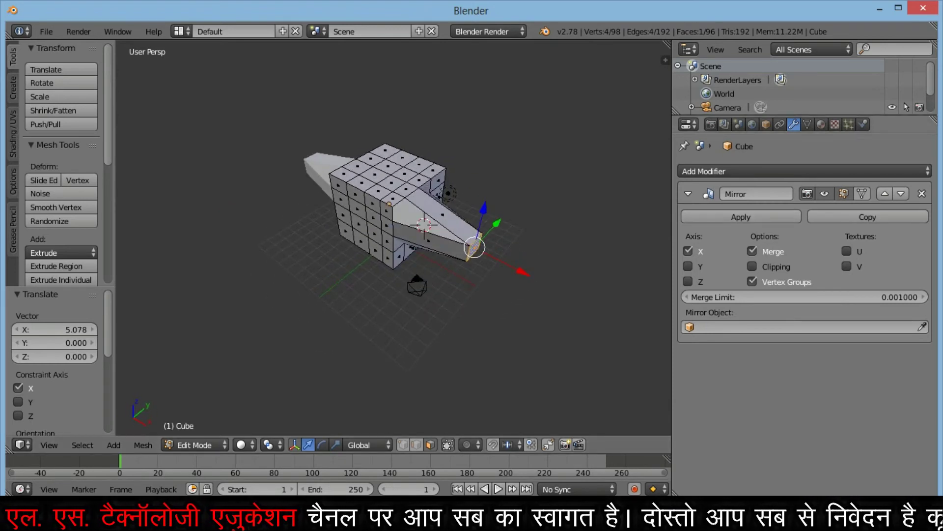
{"action": "key", "text": "ctrl+x"}
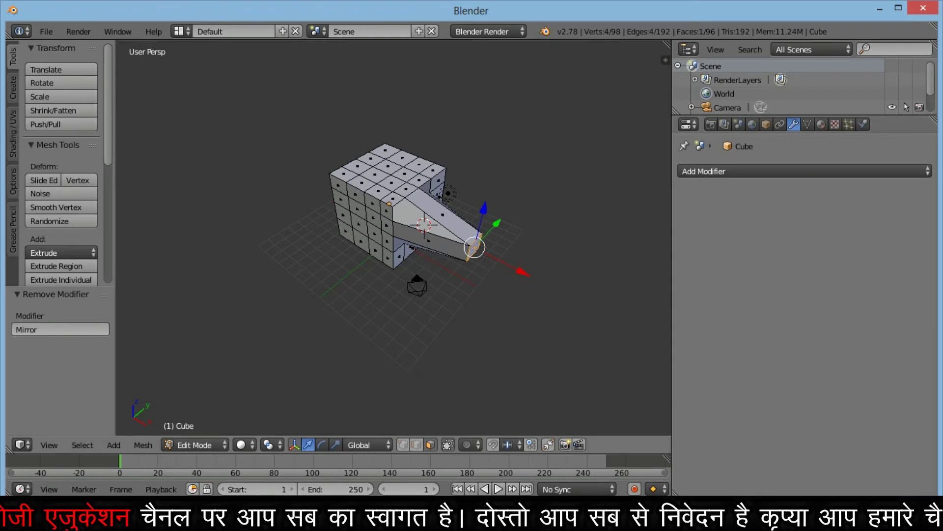
{"action": "mouse_move", "coordinate": [393, 221]}
{"action": "middle_mouse_down"}
{"action": "mouse_move", "coordinate": [442, 206]}
{"action": "mouse_move", "coordinate": [422, 212]}
{"action": "mouse_move", "coordinate": [422, 221]}
{"action": "mouse_move", "coordinate": [496, 216]}
{"action": "mouse_move", "coordinate": [418, 211]}
{"action": "middle_mouse_up"}
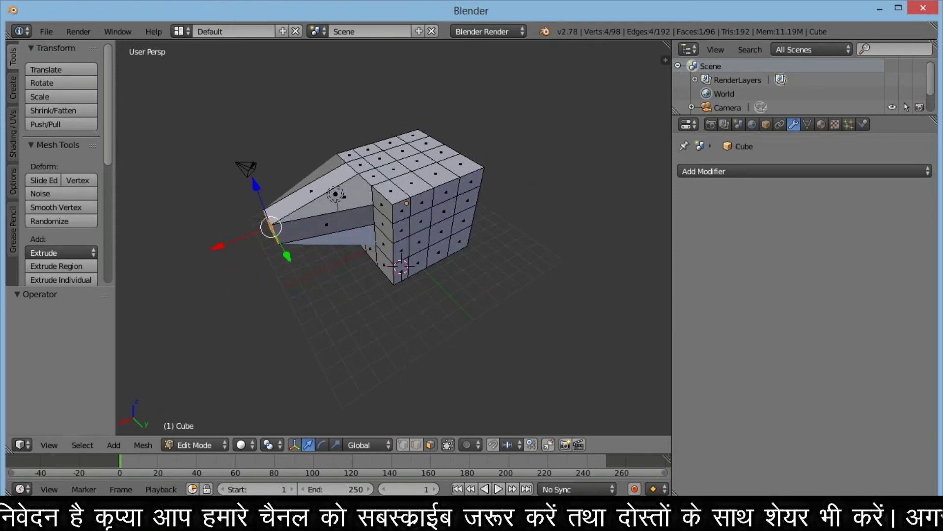
- Re-add a Mirror modifier and inspect the arm now jutting out on both sides
{"action": "left_click", "coordinate": [804, 171]}
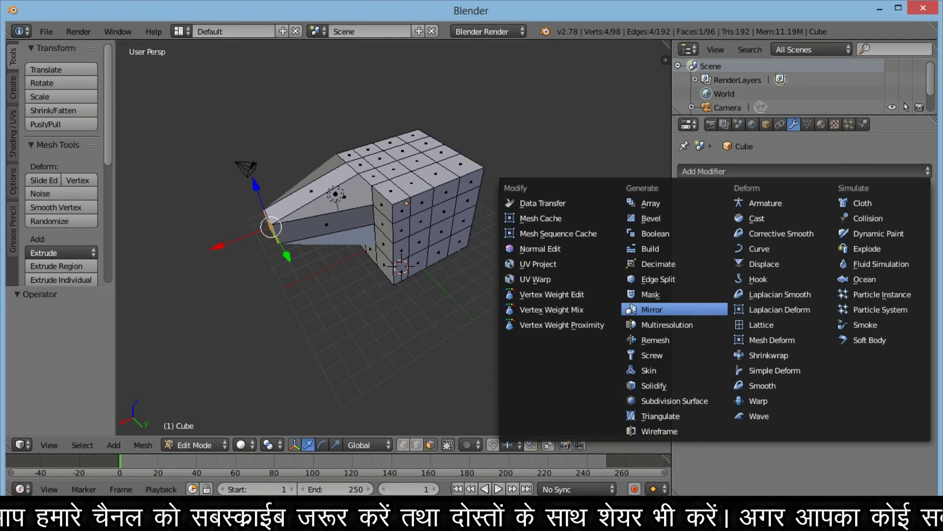
{"action": "left_click", "coordinate": [652, 309]}
{"action": "mouse_move", "coordinate": [393, 295]}
{"action": "middle_mouse_down"}
{"action": "mouse_move", "coordinate": [467, 276]}
{"action": "mouse_move", "coordinate": [393, 294]}
{"action": "mouse_move", "coordinate": [319, 295]}
{"action": "middle_mouse_up"}
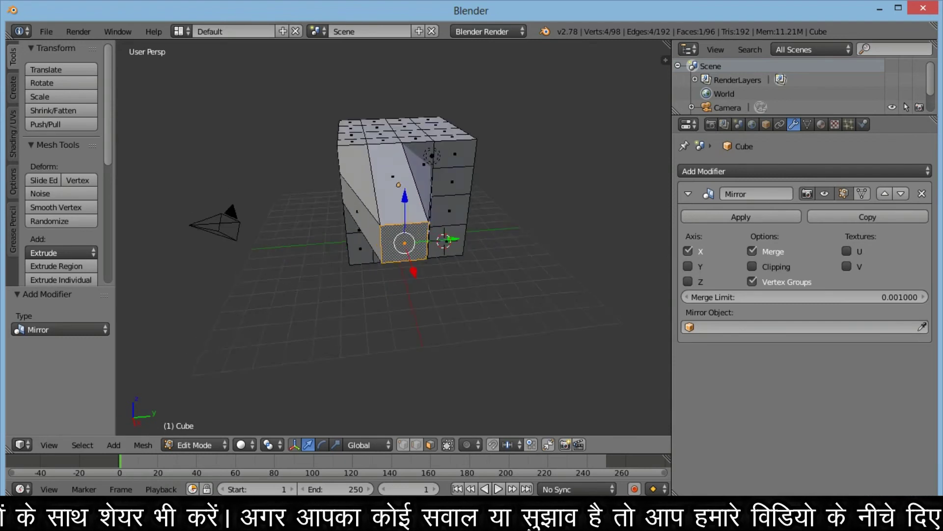
{"action": "scroll", "coordinate": [393, 236], "scroll_direction": "down", "scroll_amount": 3}
{"action": "mouse_move", "coordinate": [319, 295]}
{"action": "middle_mouse_down"}
{"action": "mouse_move", "coordinate": [364, 315]}
{"action": "mouse_move", "coordinate": [344, 275]}
{"action": "middle_mouse_up"}
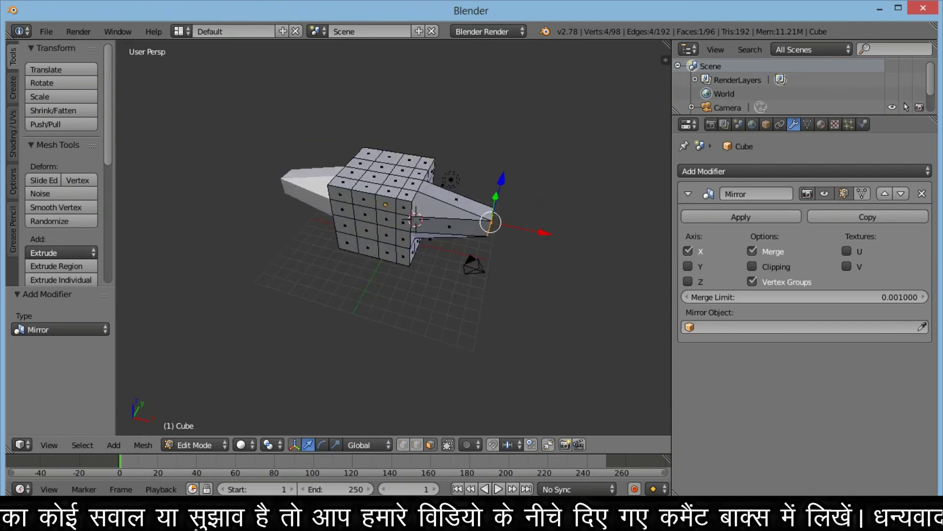
{"action": "scroll", "coordinate": [393, 221], "scroll_direction": "up", "scroll_amount": 3}
{"action": "mouse_move", "coordinate": [393, 221]}
{"action": "middle_mouse_down"}
{"action": "mouse_move", "coordinate": [393, 206]}
{"action": "mouse_move", "coordinate": [385, 219]}
{"action": "mouse_move", "coordinate": [398, 266]}
{"action": "middle_mouse_up"}
{"action": "scroll", "coordinate": [393, 197], "scroll_direction": "down", "scroll_amount": 4}
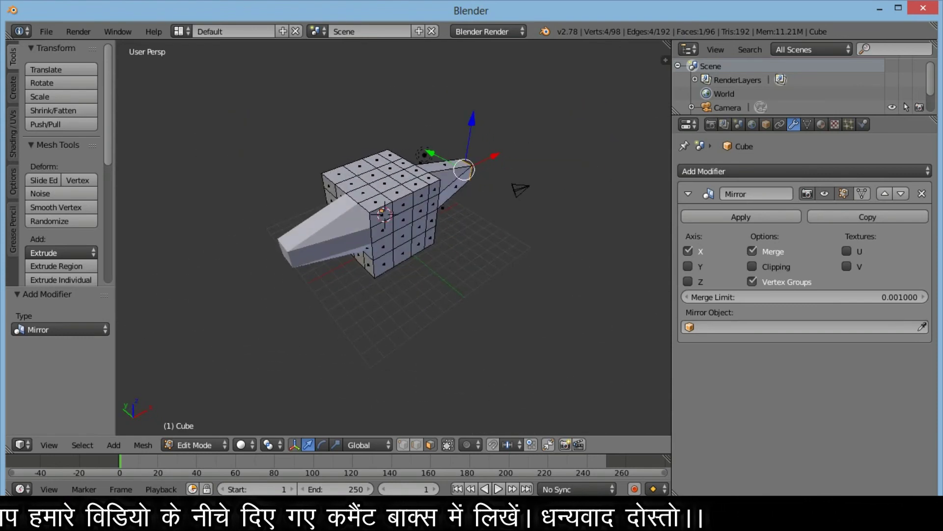
{"action": "scroll", "coordinate": [393, 221], "scroll_direction": "up", "scroll_amount": 3}
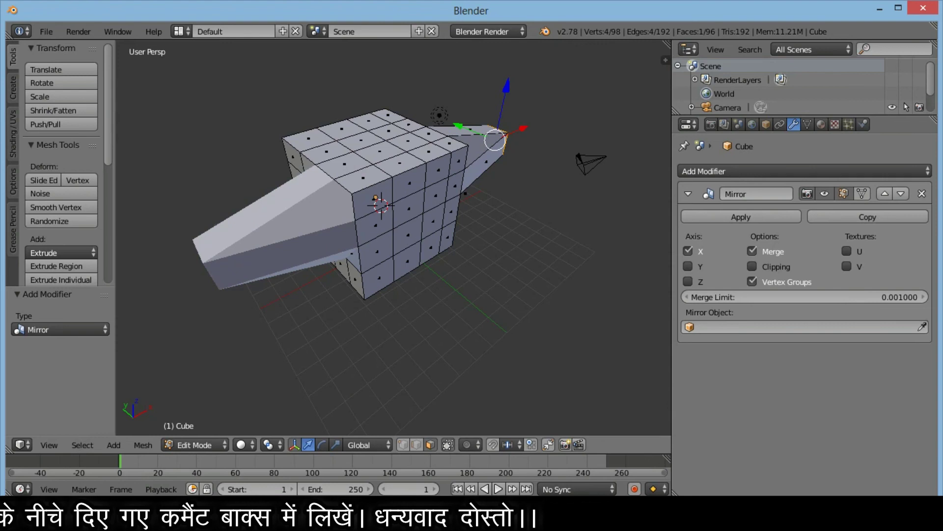